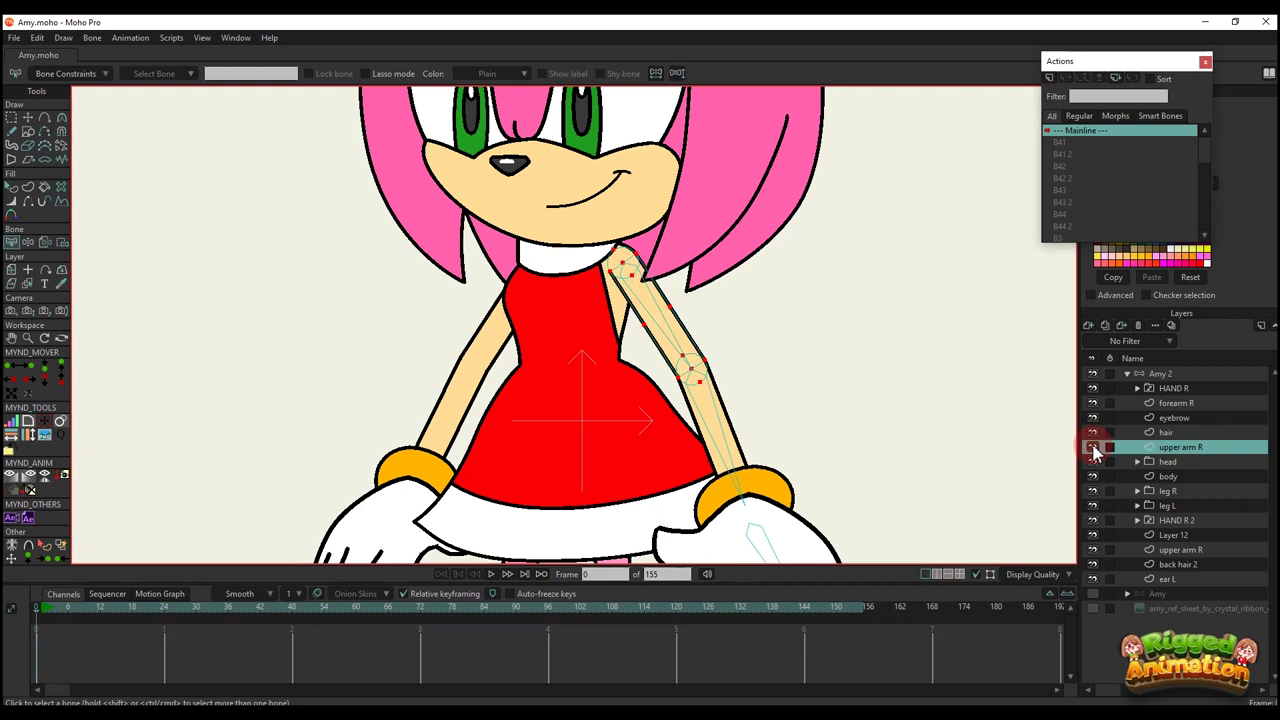
Toggle the visibility of the forearm R and HAND R layers to examine how the arm pieces are separated.
{"action": "left_click", "coordinate": [1092, 404]}
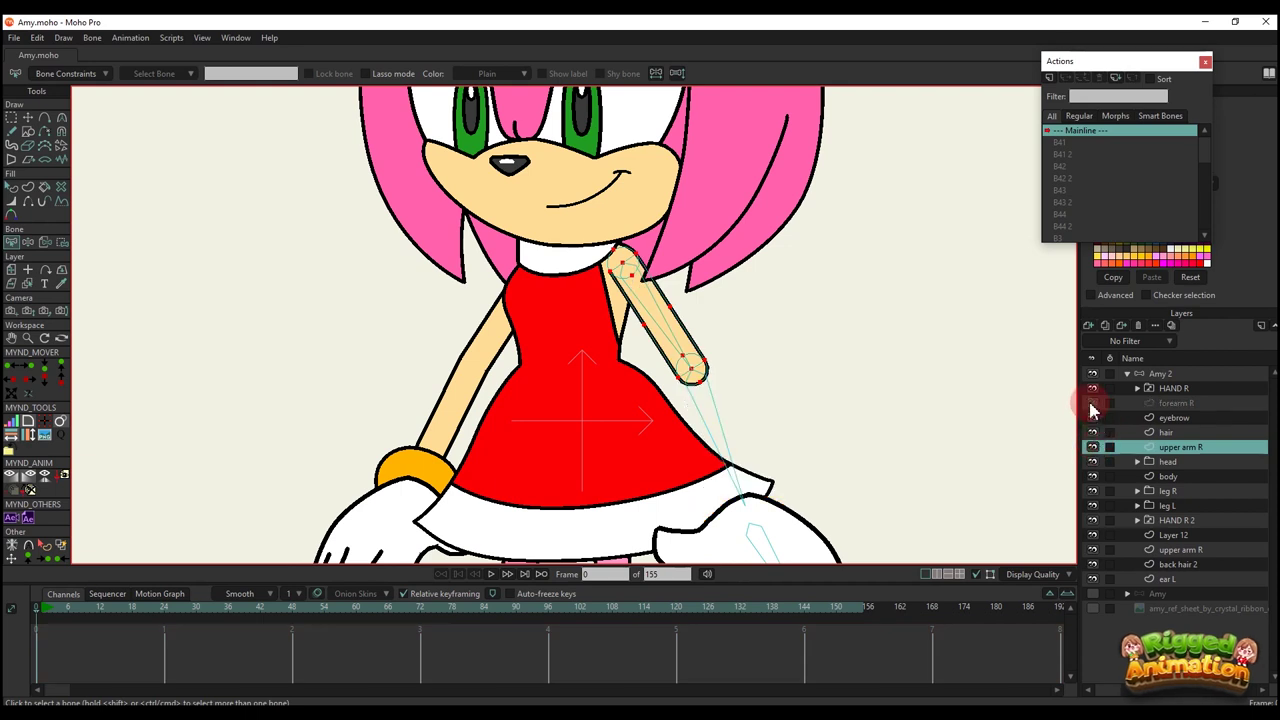
{"action": "left_click", "coordinate": [1092, 404]}
{"action": "left_click", "coordinate": [1092, 390]}
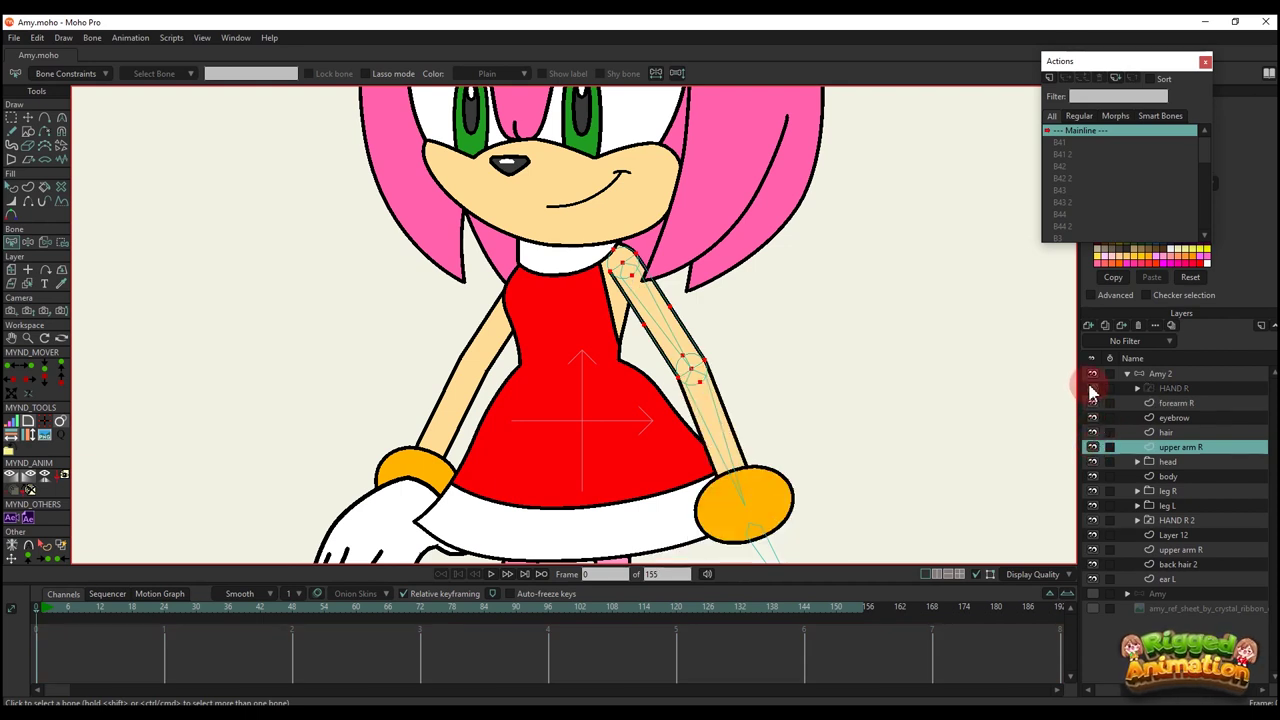
{"action": "left_click", "coordinate": [1092, 390]}
{"action": "scroll", "coordinate": [809, 370], "scroll_direction": "down", "scroll_amount": 2}
{"action": "left_click_drag", "start_coordinate": [792, 416], "coordinate": [801, 363]}
{"action": "scroll", "coordinate": [801, 363], "scroll_direction": "up", "scroll_amount": 2}
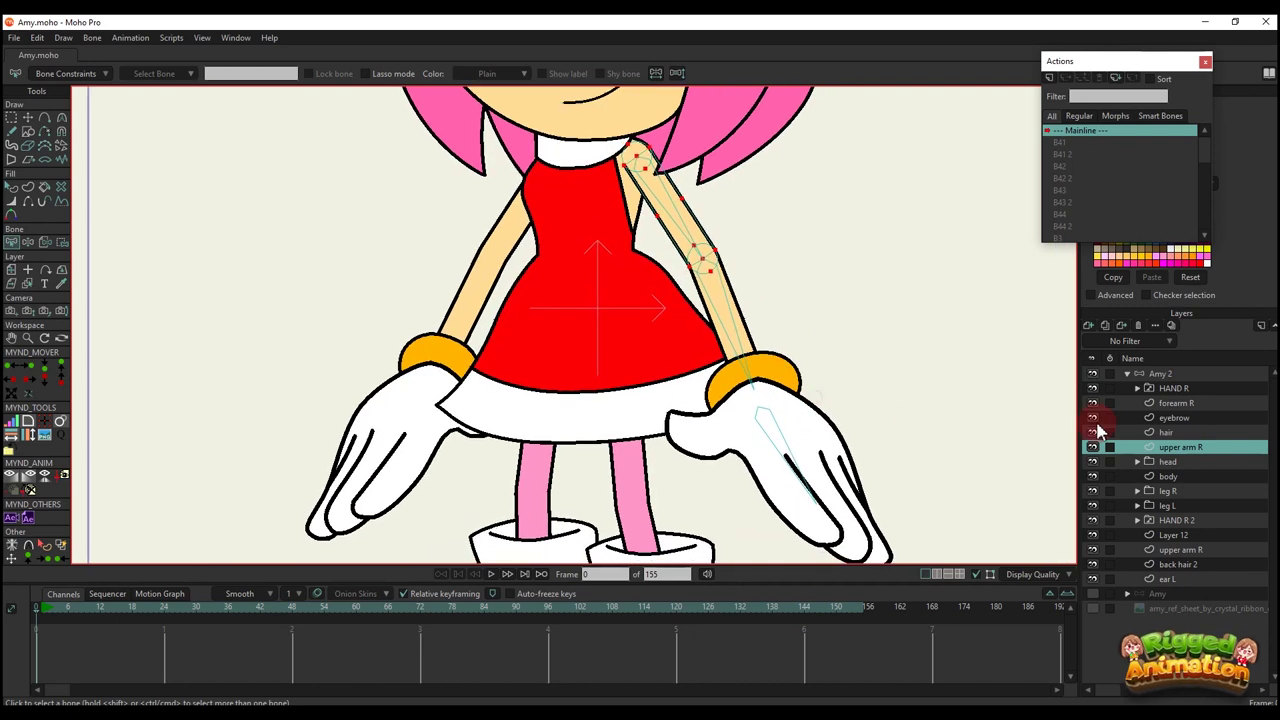
{"action": "left_click", "coordinate": [1092, 390]}
{"action": "left_click", "coordinate": [1092, 390]}
{"action": "left_click_drag", "start_coordinate": [707, 362], "coordinate": [712, 390]}
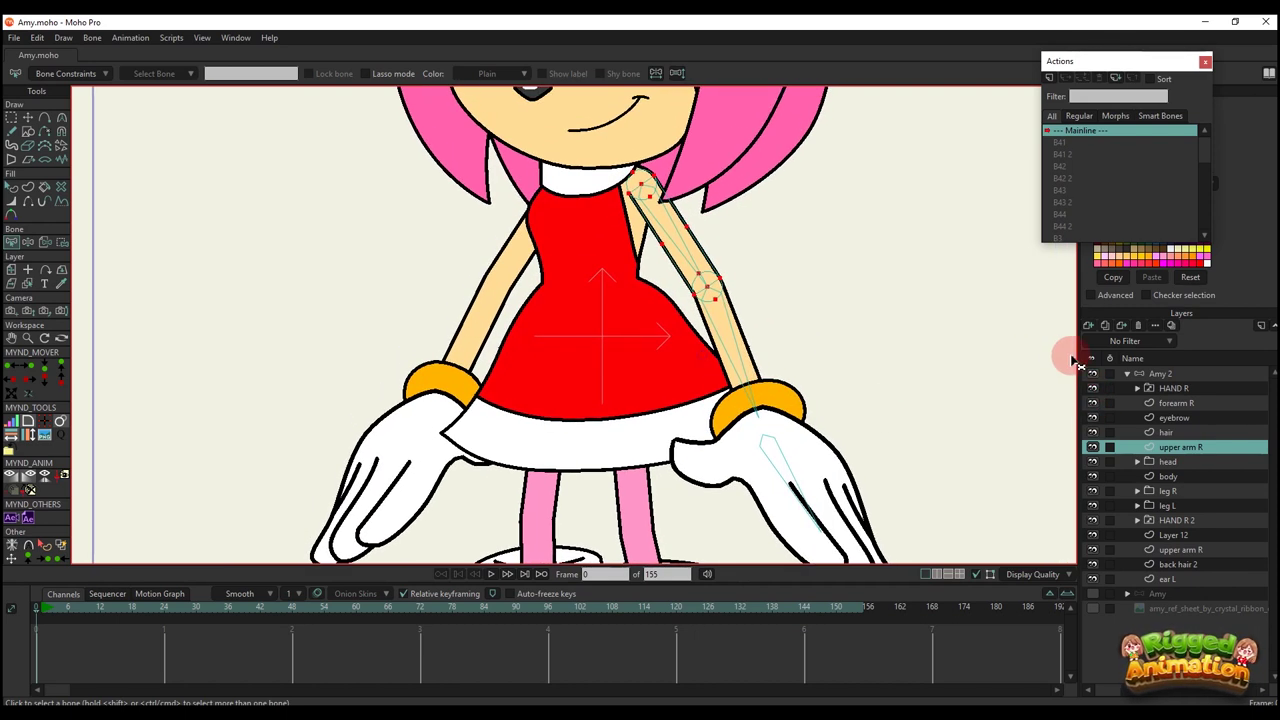
On the Amy 2 bone layer, add a pin bone at the shoulder of the R arm.
{"action": "left_click", "coordinate": [1163, 374]}
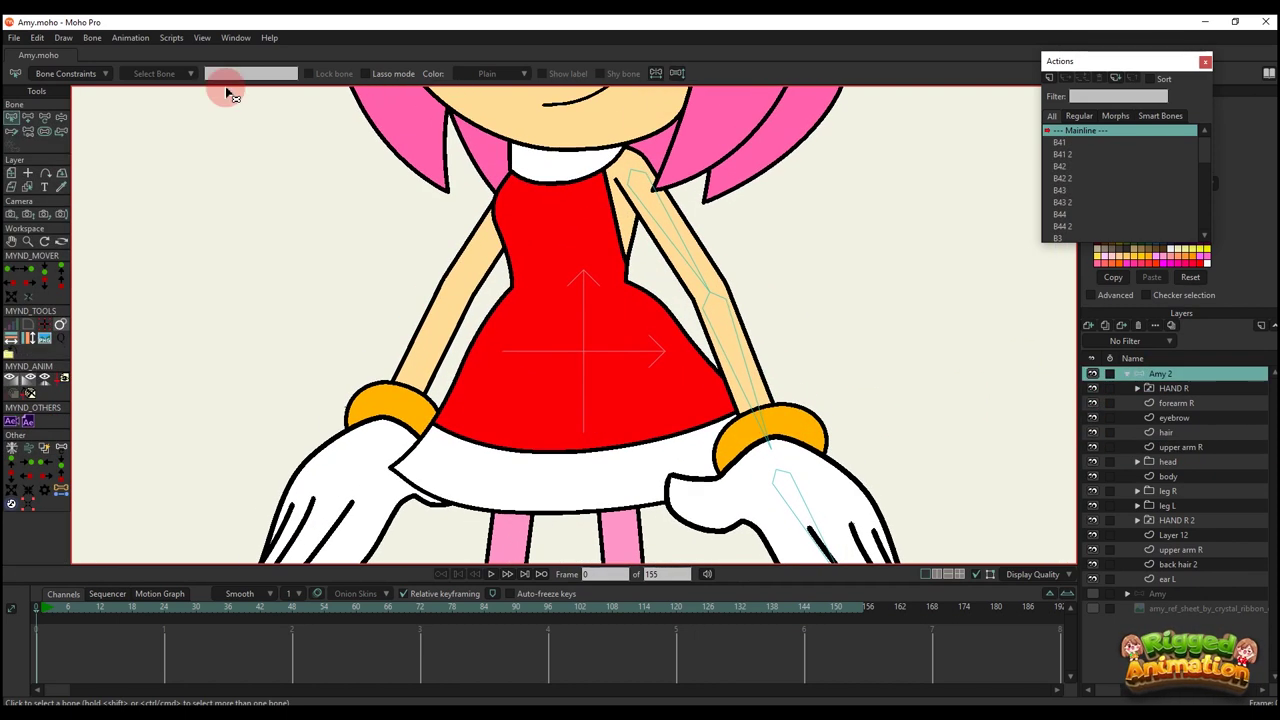
{"action": "left_click_drag", "start_coordinate": [519, 236], "coordinate": [516, 253]}
{"action": "left_click", "coordinate": [27, 118]}
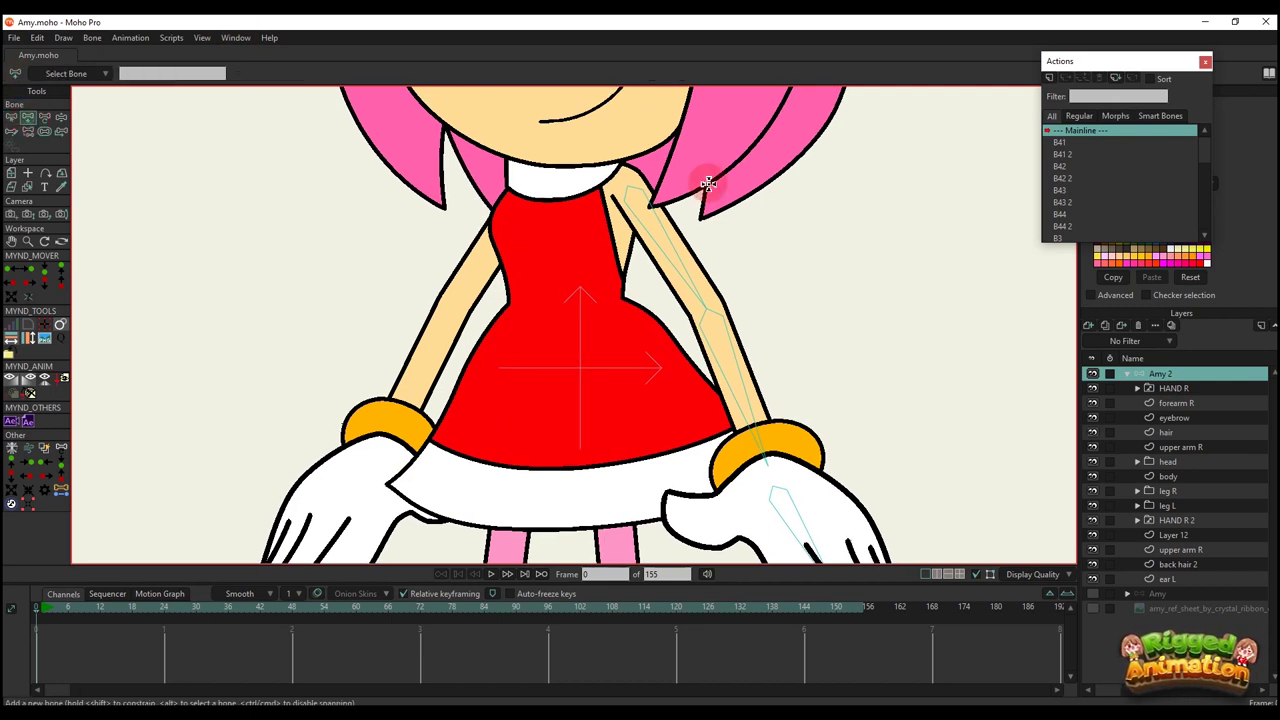
{"action": "scroll", "coordinate": [694, 277], "scroll_direction": "down", "scroll_amount": 3}
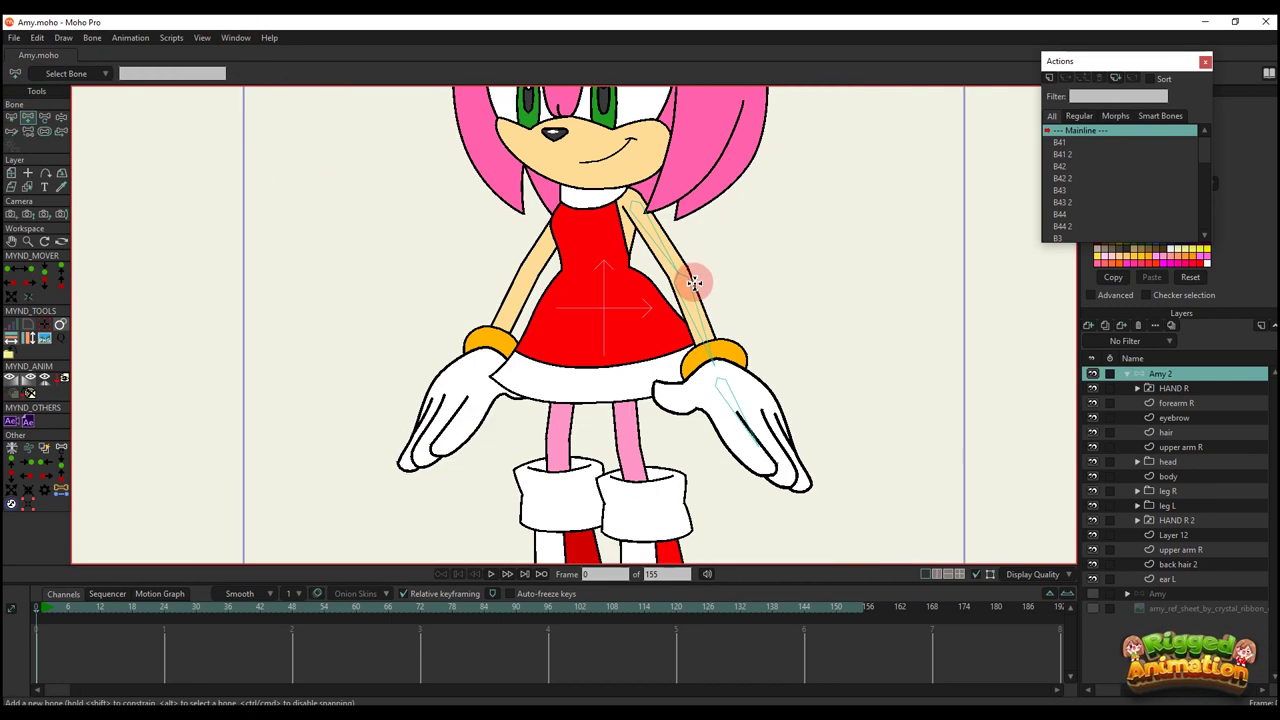
{"action": "scroll", "coordinate": [769, 280], "scroll_direction": "up", "scroll_amount": 2}
{"action": "key", "text": "b"}
{"action": "key", "text": "a"}
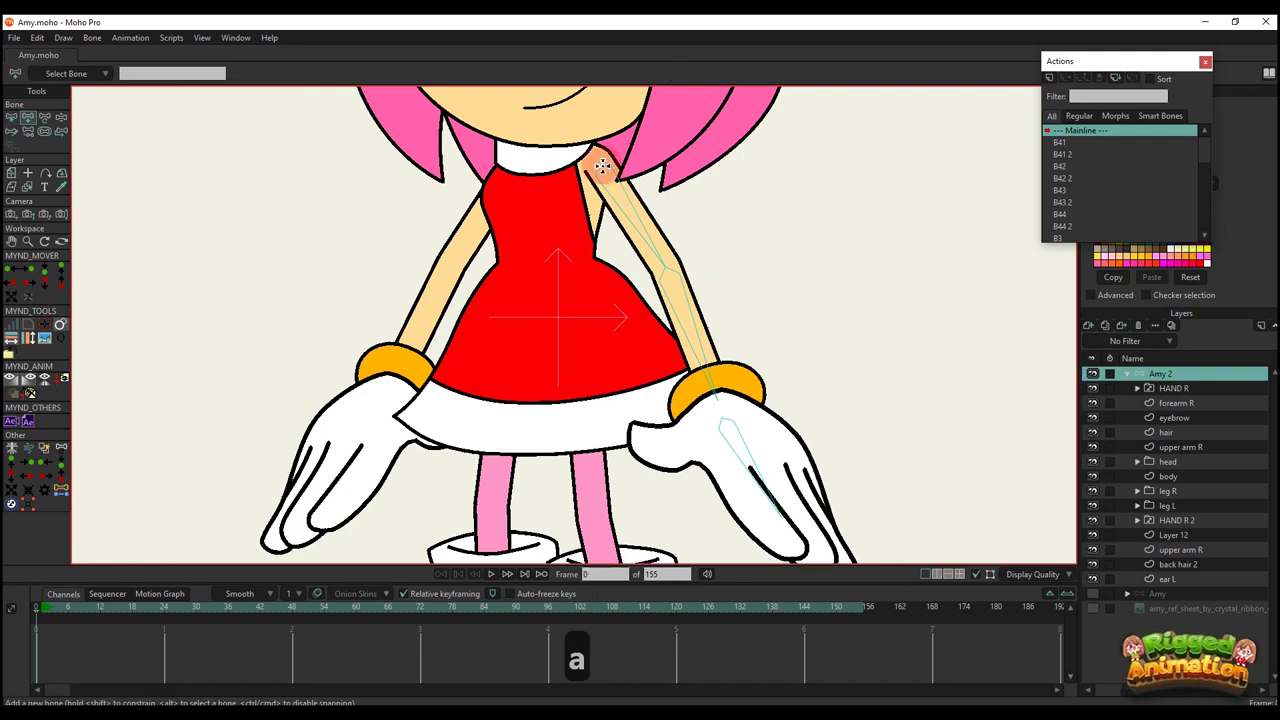
{"action": "left_click", "coordinate": [599, 163]}
{"action": "scroll", "coordinate": [680, 267], "scroll_direction": "up", "scroll_amount": 1}
Add two more pin bones to the R arm, one at the elbow and one at the wrist.
{"action": "key", "text": "a"}
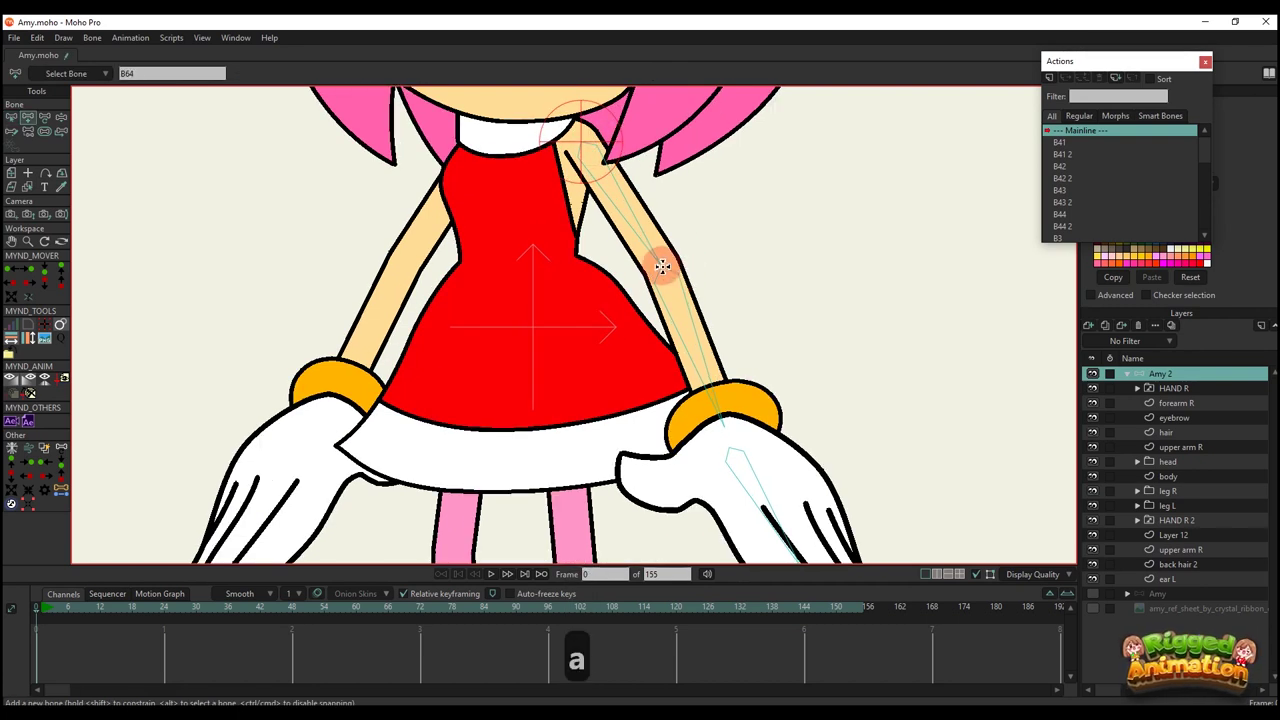
{"action": "left_click", "coordinate": [662, 266]}
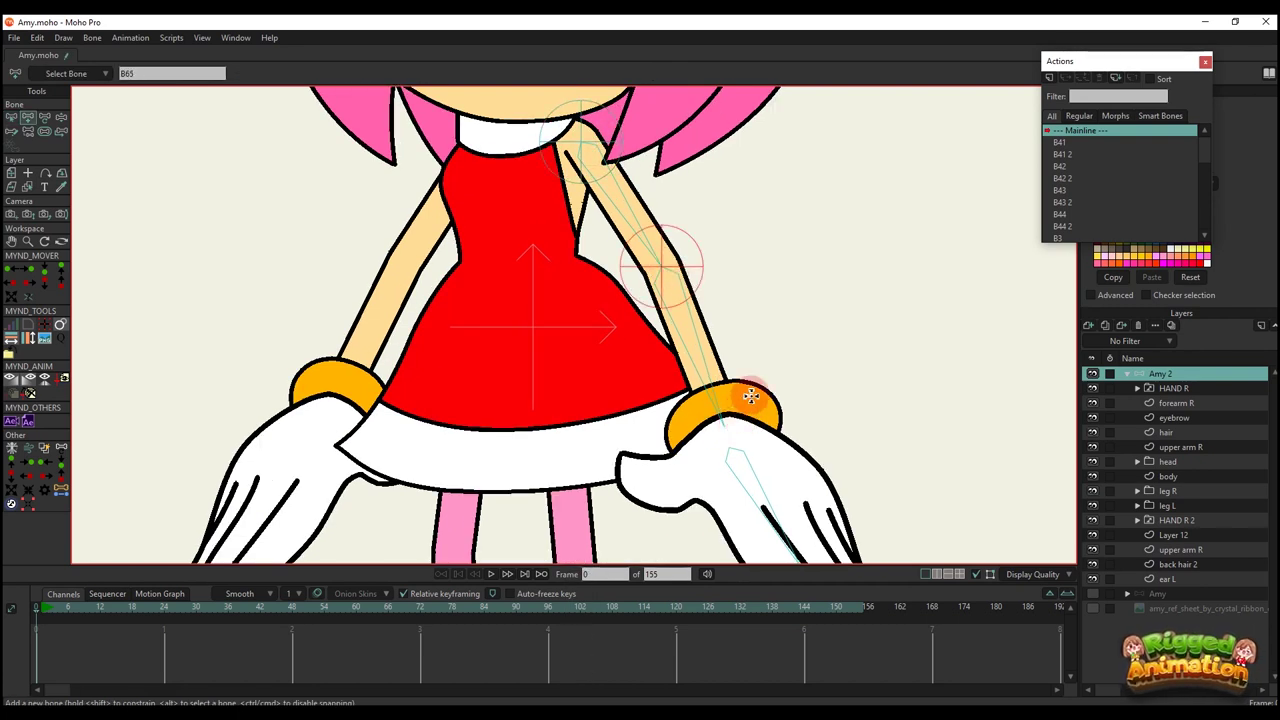
{"action": "scroll", "coordinate": [751, 396], "scroll_direction": "up", "scroll_amount": 1}
{"action": "key", "text": "t"}
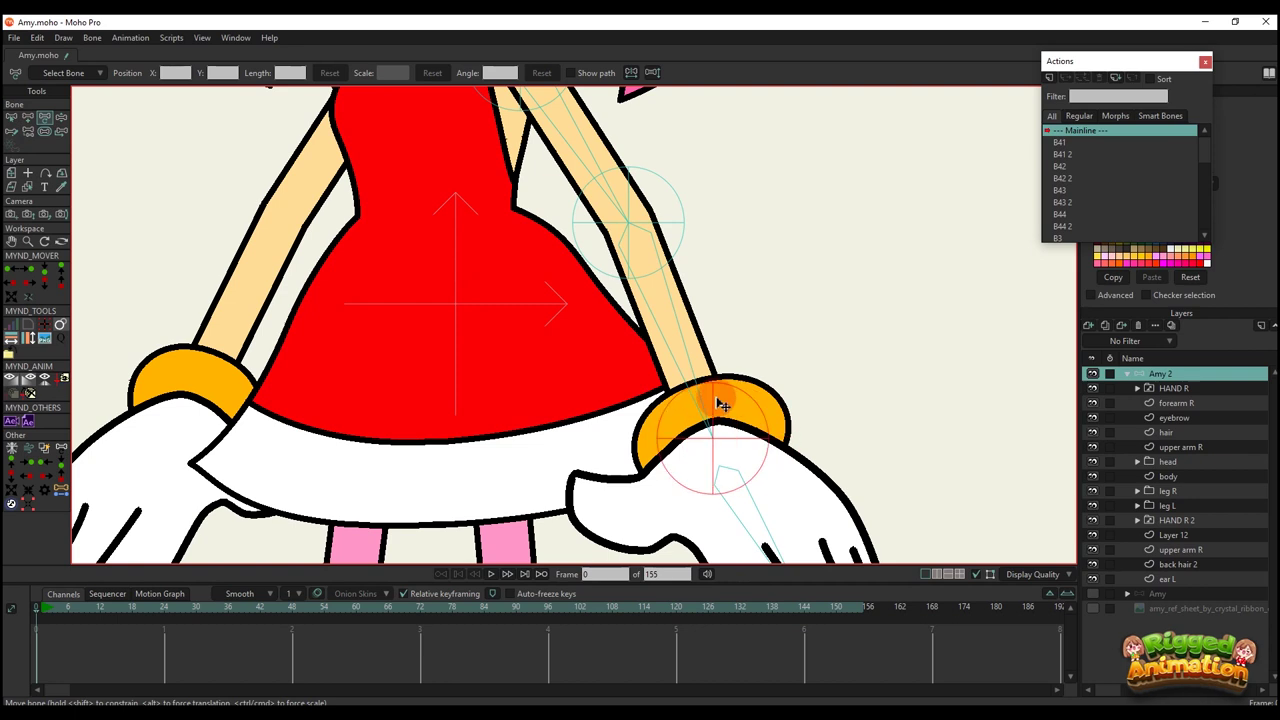
Parent the elbow pin bone to the shoulder pin bone with the Reparent Bone tool.
{"action": "scroll", "coordinate": [718, 403], "scroll_direction": "down", "scroll_amount": 3}
{"action": "key", "text": "p"}
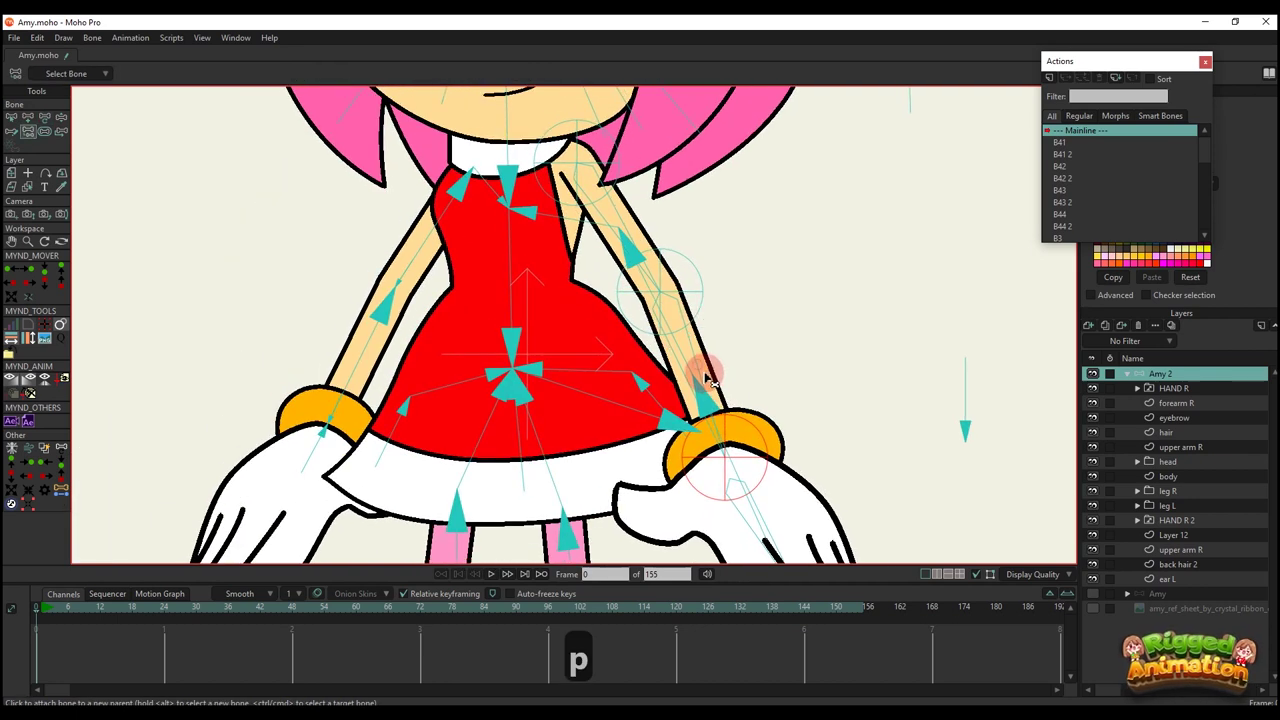
{"action": "scroll", "coordinate": [706, 379], "scroll_direction": "down", "scroll_amount": 2}
{"action": "key", "text": "b"}
{"action": "scroll", "coordinate": [703, 379], "scroll_direction": "up", "scroll_amount": 2}
{"action": "left_click_drag", "start_coordinate": [679, 338], "coordinate": [689, 366]}
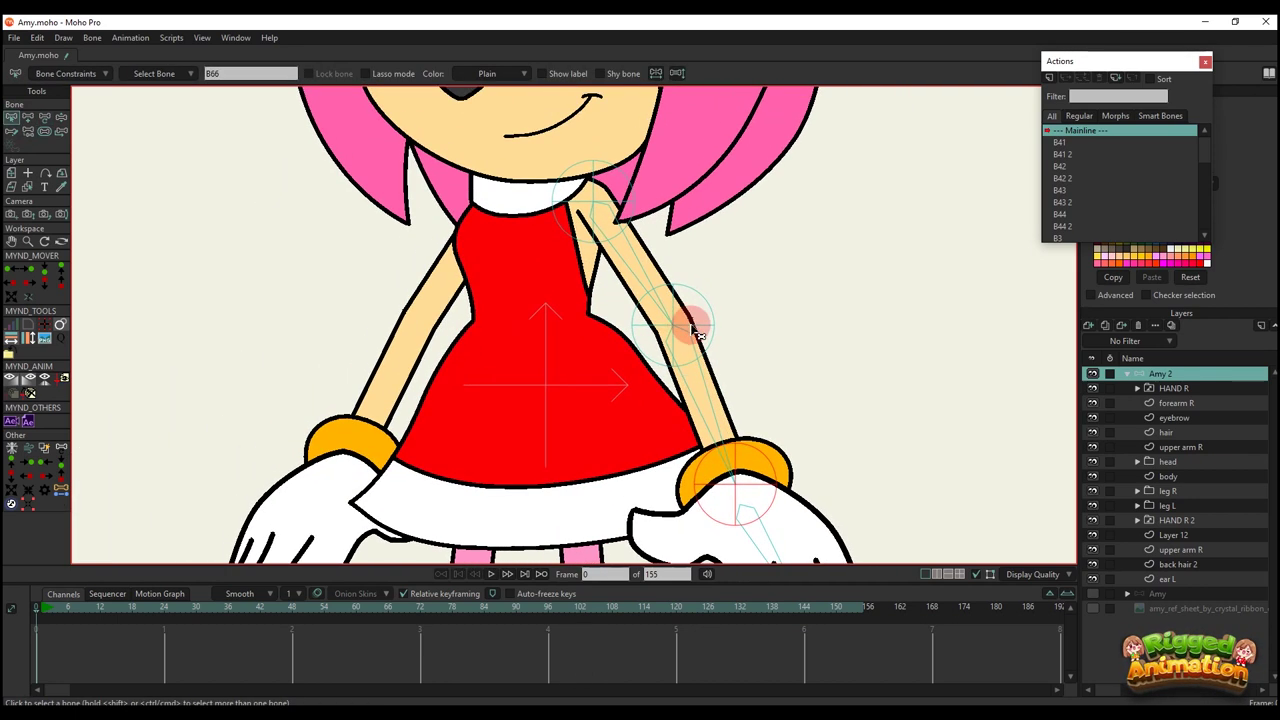
{"action": "key", "text": "p"}
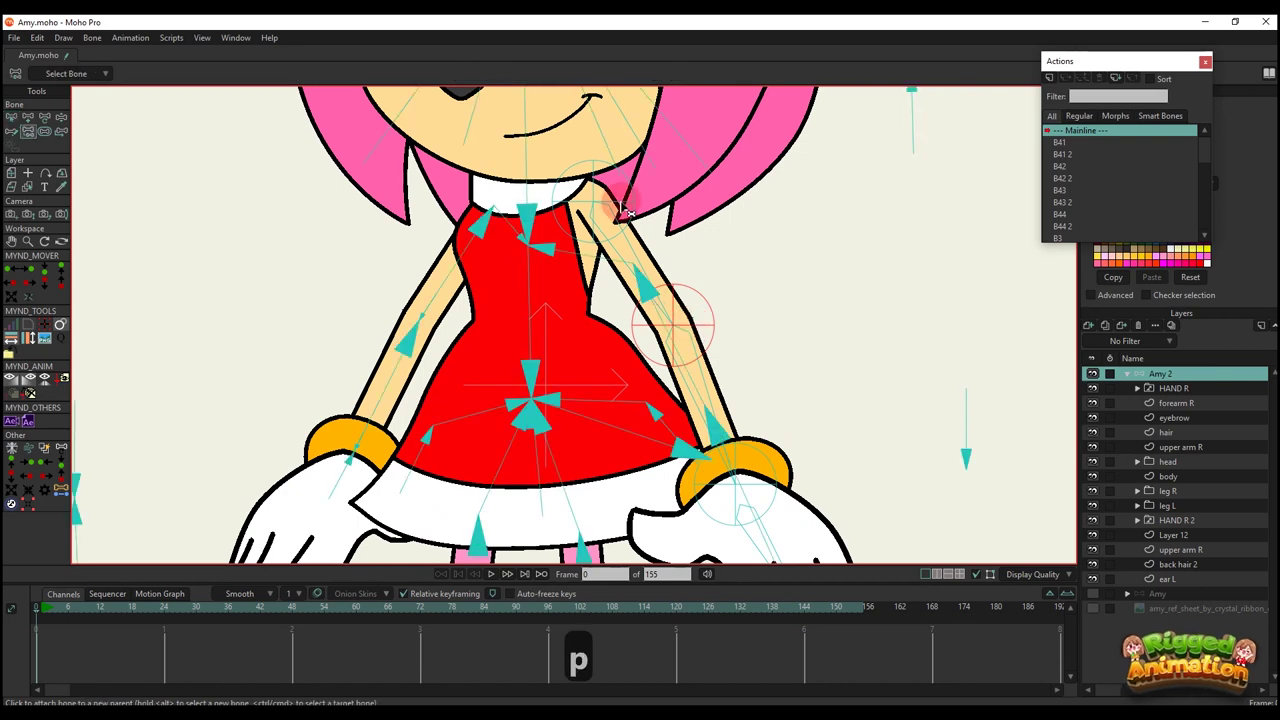
{"action": "left_click_drag", "start_coordinate": [760, 382], "coordinate": [747, 358]}
{"action": "scroll", "coordinate": [743, 372], "scroll_direction": "up", "scroll_amount": 2}
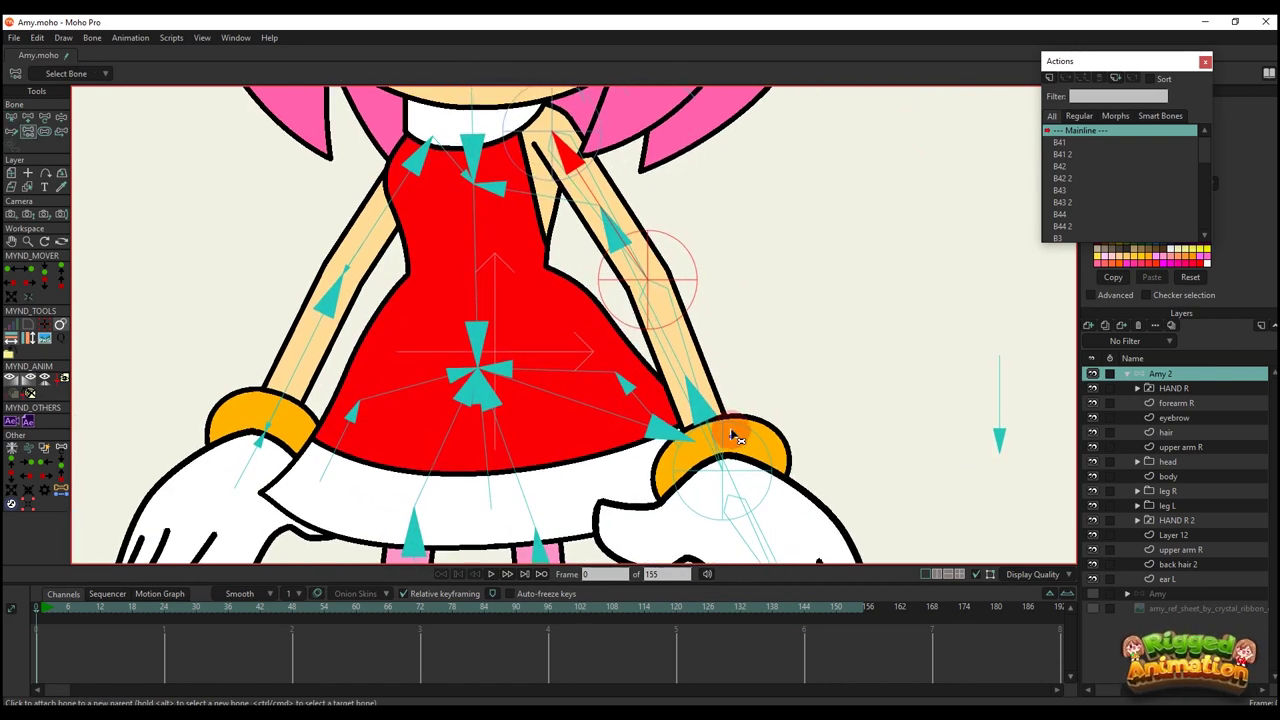
Parent the wrist pin bone to the elbow pin bone.
{"action": "key", "text": "b"}
{"action": "left_click", "coordinate": [752, 450]}
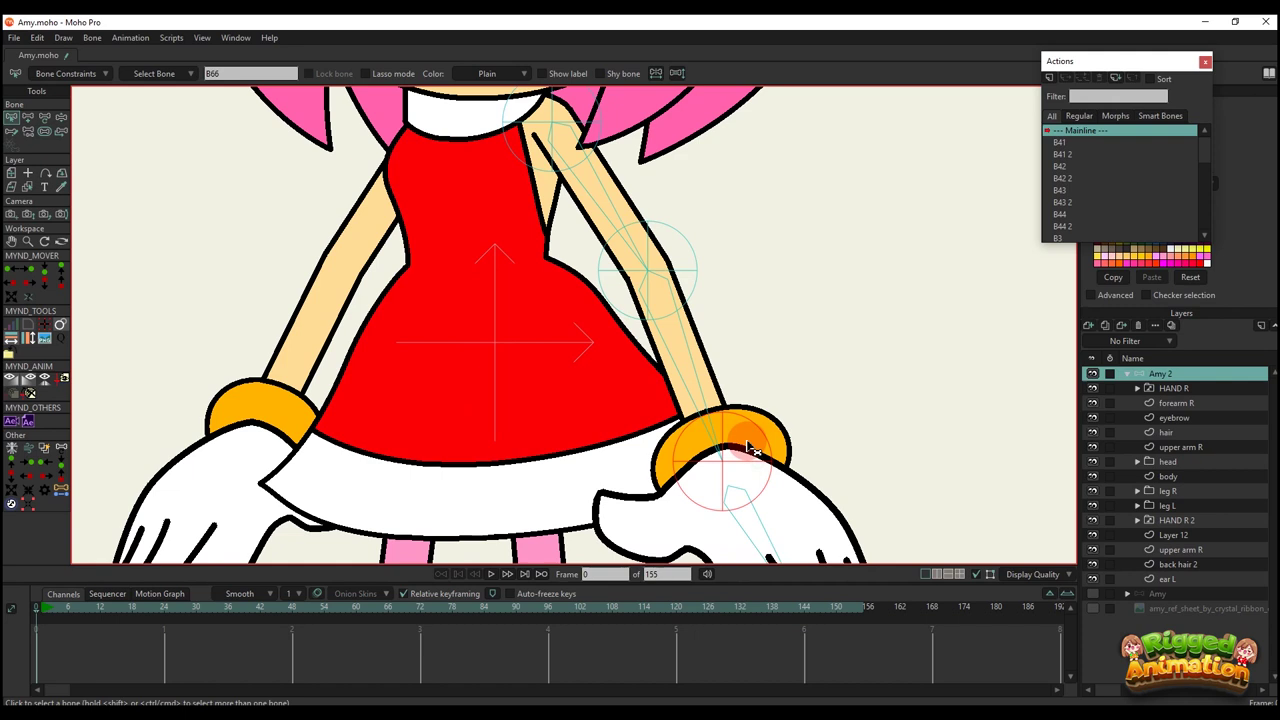
{"action": "key", "text": "p"}
{"action": "left_click", "coordinate": [692, 272]}
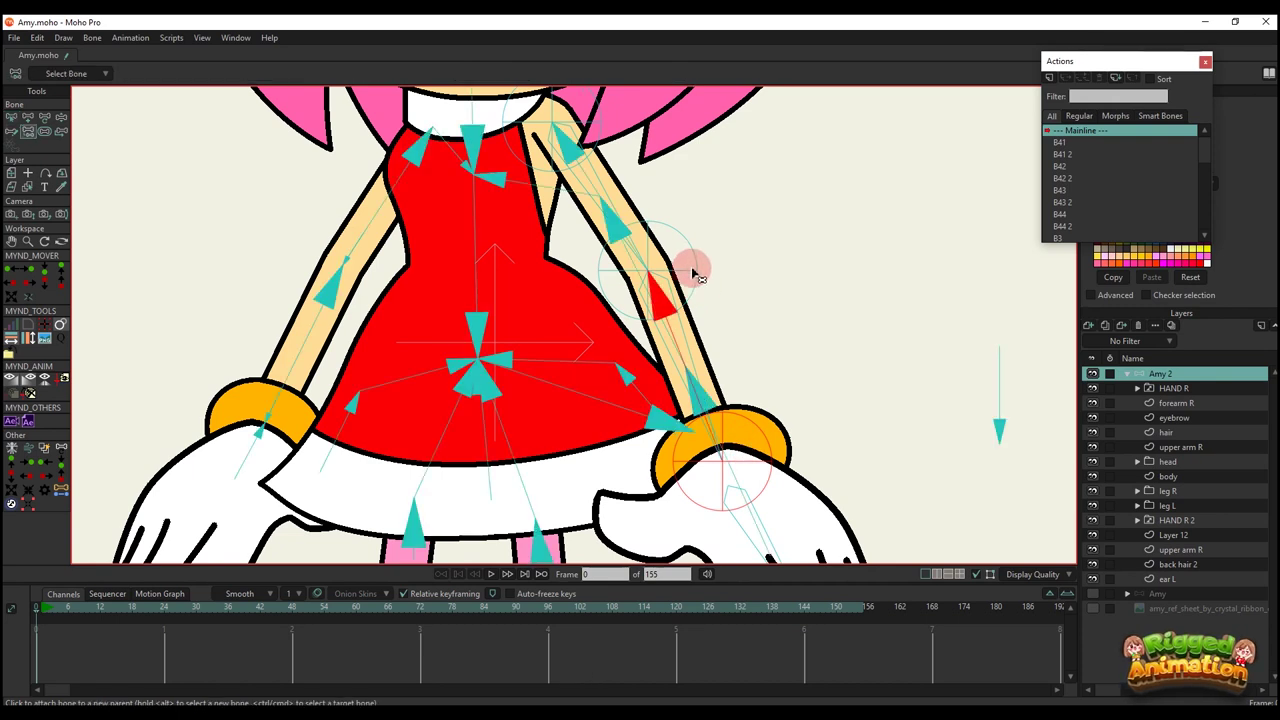
Parent the R hand bone (B23) to the wrist pin bone.
{"action": "scroll", "coordinate": [693, 274], "scroll_direction": "down", "scroll_amount": 1}
{"action": "key", "text": "b"}
{"action": "scroll", "coordinate": [727, 405], "scroll_direction": "up", "scroll_amount": 1}
{"action": "left_click_drag", "start_coordinate": [729, 408], "coordinate": [736, 423]}
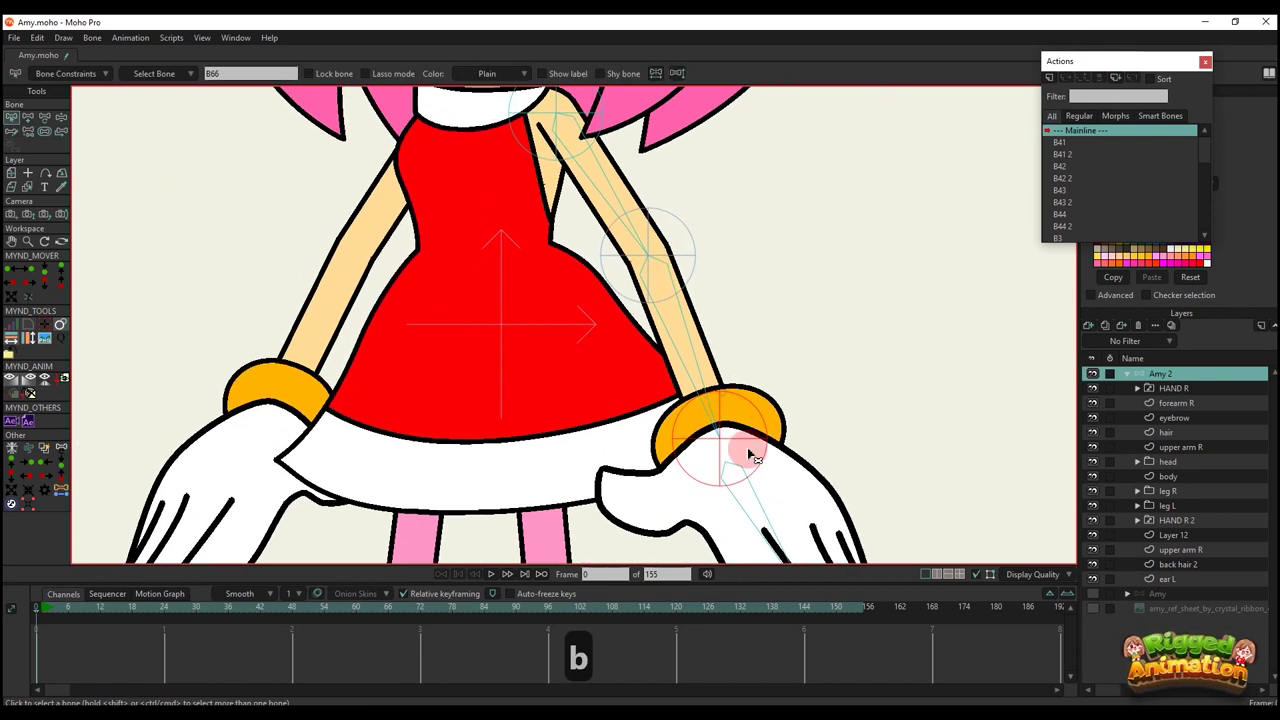
{"action": "left_click_drag", "start_coordinate": [751, 474], "coordinate": [745, 438]}
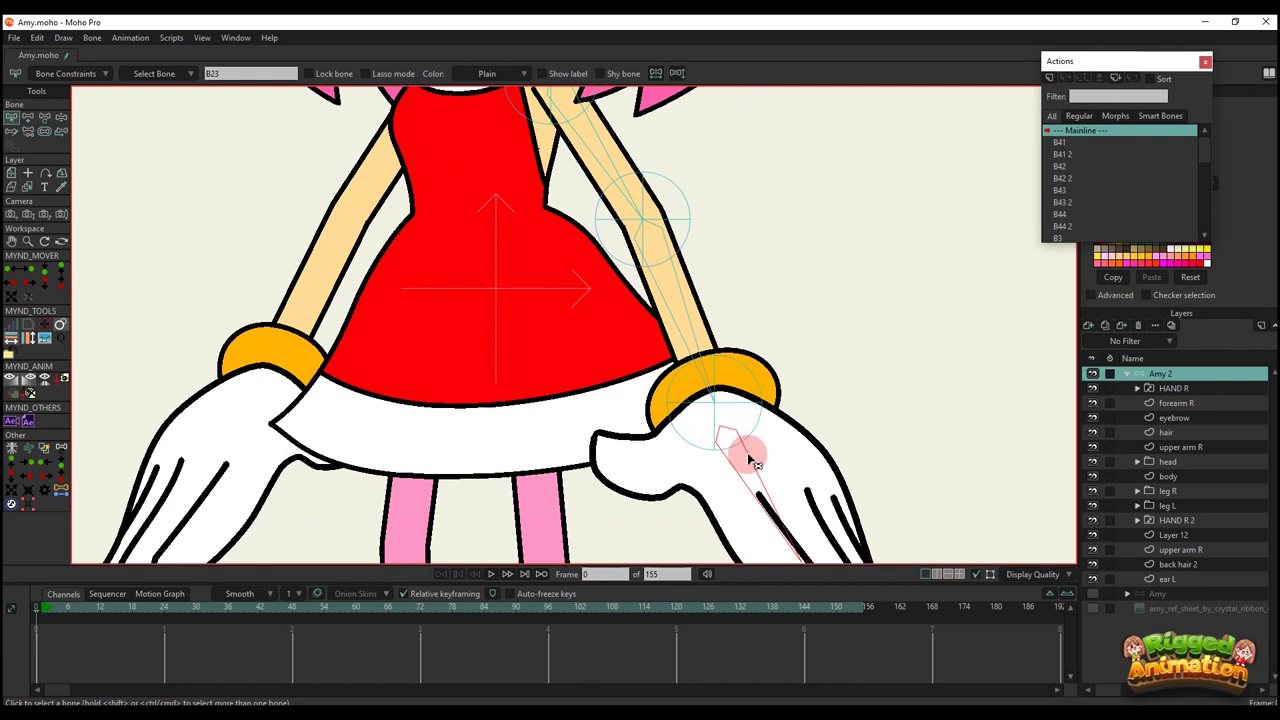
{"action": "key", "text": "p"}
{"action": "scroll", "coordinate": [777, 480], "scroll_direction": "up", "scroll_amount": 3}
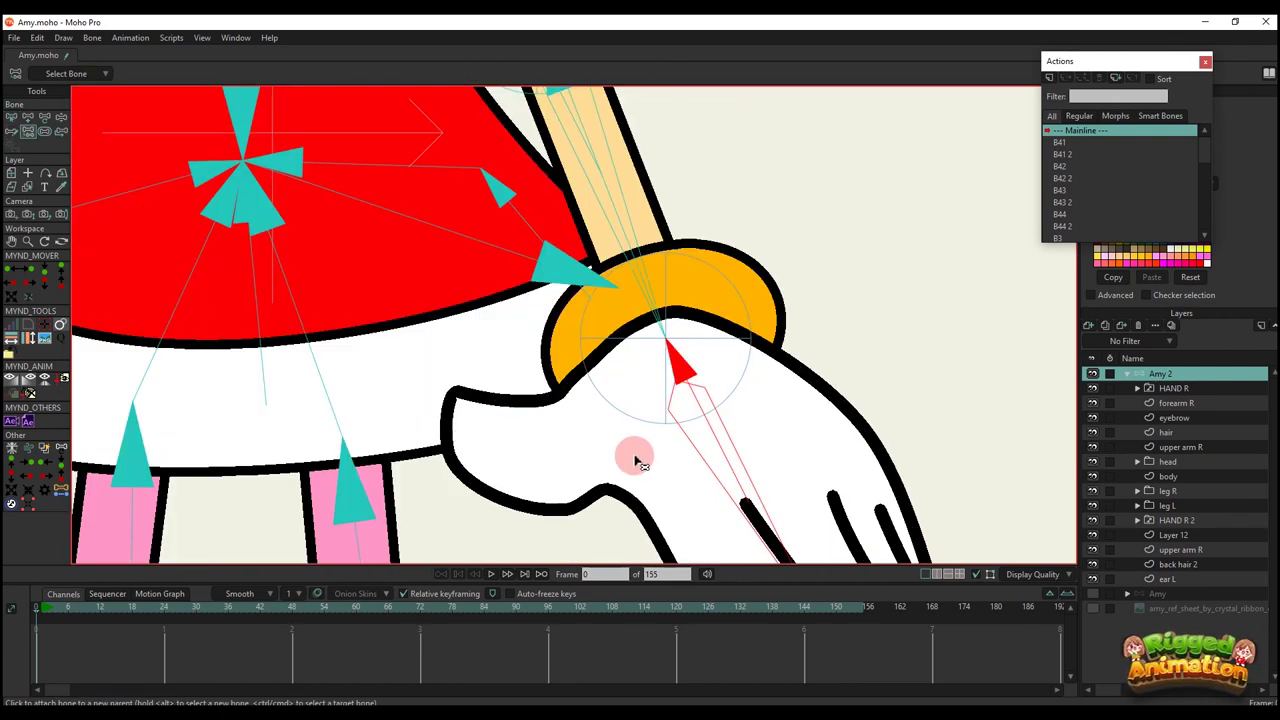
{"action": "scroll", "coordinate": [635, 458], "scroll_direction": "up", "scroll_amount": 1}
{"action": "left_click_drag", "start_coordinate": [694, 381], "coordinate": [708, 397]}
{"action": "scroll", "coordinate": [708, 395], "scroll_direction": "down", "scroll_amount": 1}
{"action": "scroll", "coordinate": [742, 363], "scroll_direction": "down", "scroll_amount": 1}
{"action": "key", "text": "b"}
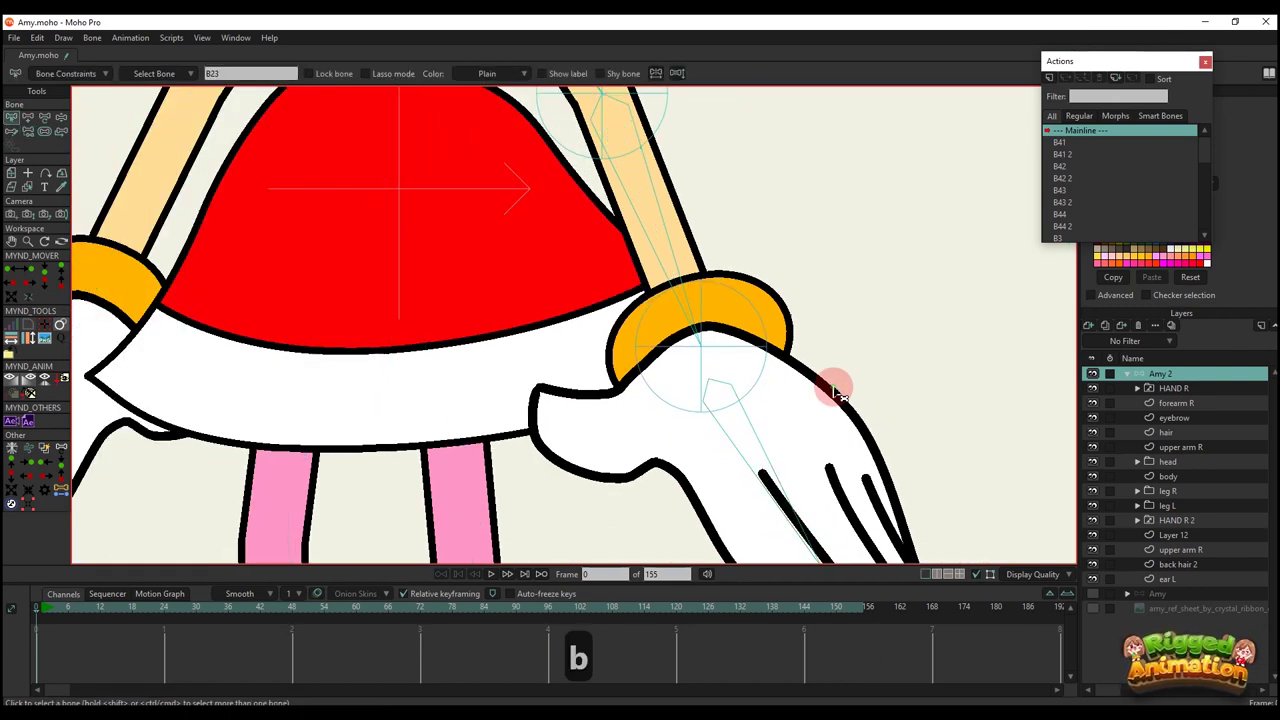
Move the base of the R hand bone onto the centre of the wrist pin bone.
{"action": "key", "text": "t"}
{"action": "left_click", "coordinate": [774, 455]}
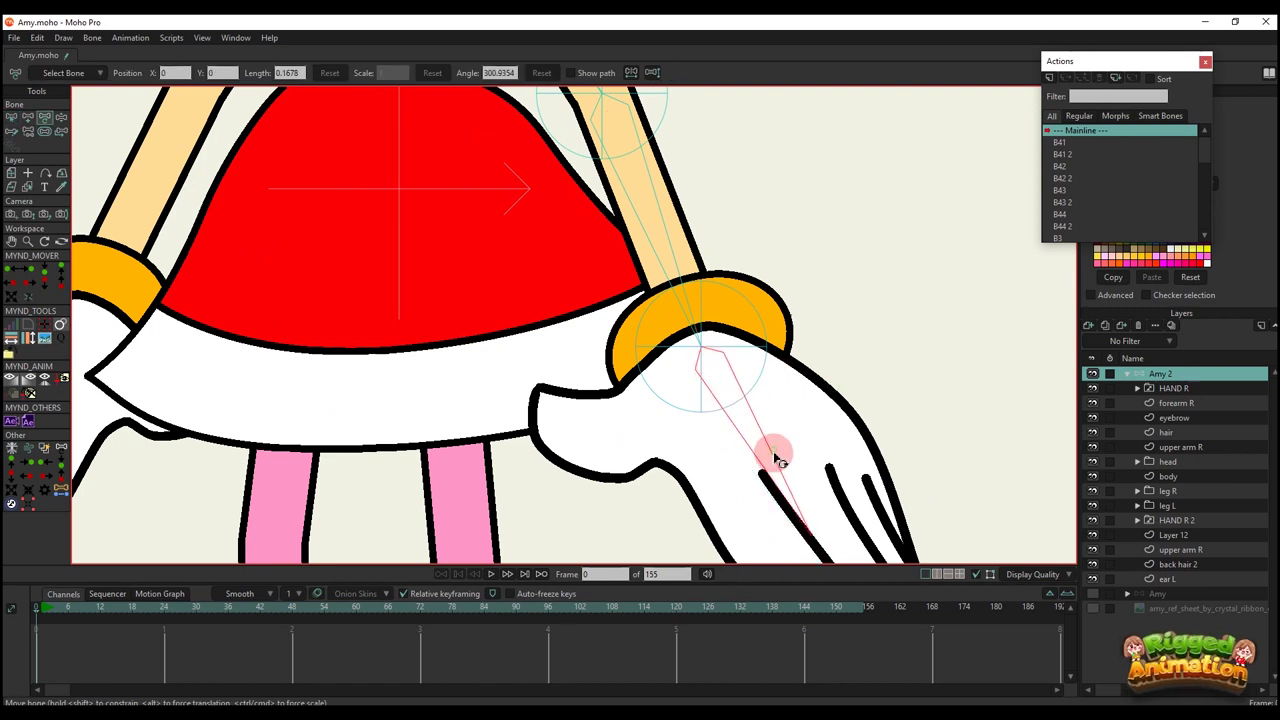
{"action": "scroll", "coordinate": [774, 455], "scroll_direction": "down", "scroll_amount": 1}
{"action": "scroll", "coordinate": [757, 423], "scroll_direction": "down", "scroll_amount": 1}
{"action": "left_click_drag", "start_coordinate": [686, 329], "coordinate": [761, 416]}
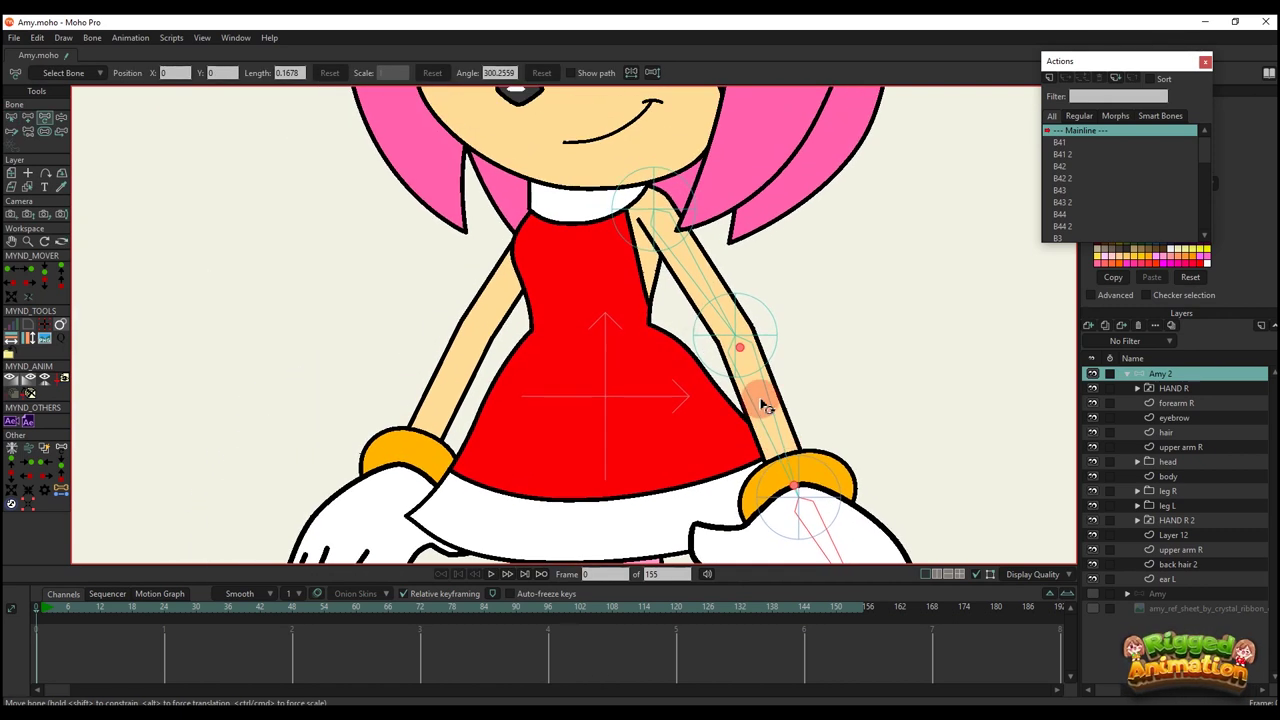
Delete the old long forearm and upper arm bones of the R arm, keeping the pin bones and the hand bone.
{"action": "key", "text": "b"}
{"action": "left_click", "coordinate": [770, 403]}
{"action": "key", "text": "BackSpace"}
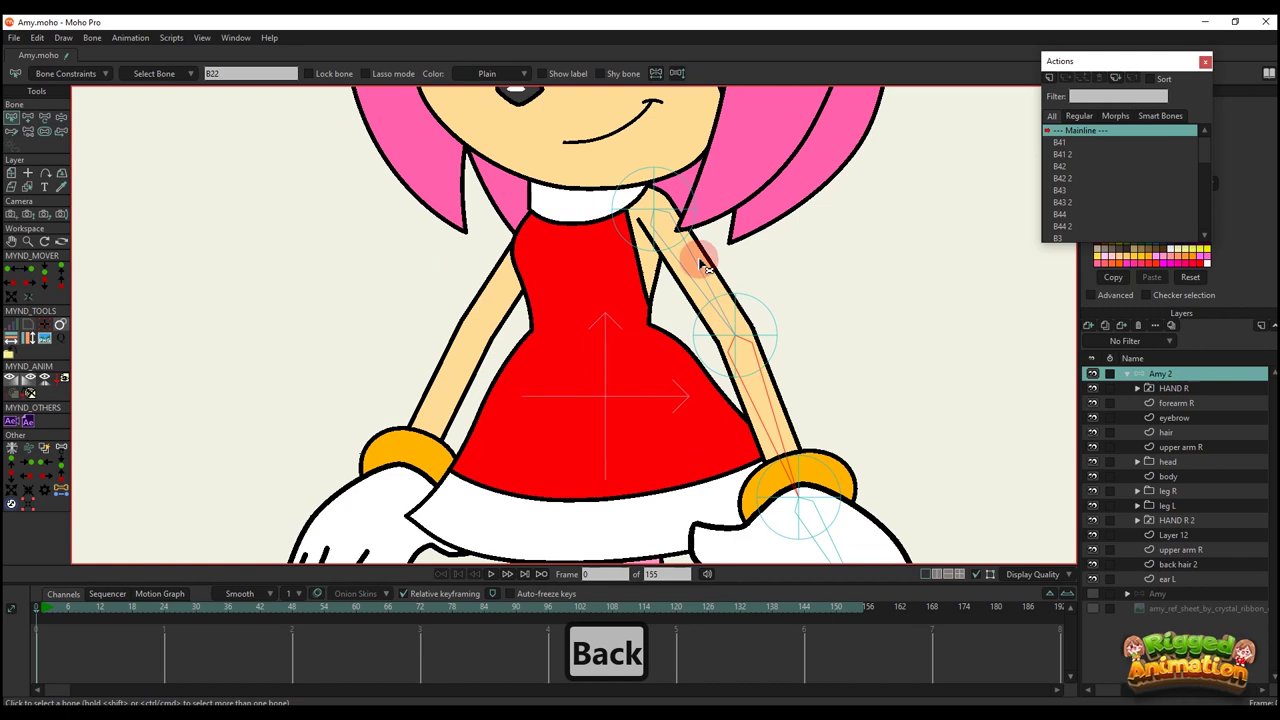
{"action": "scroll", "coordinate": [651, 209], "scroll_direction": "up", "scroll_amount": 2}
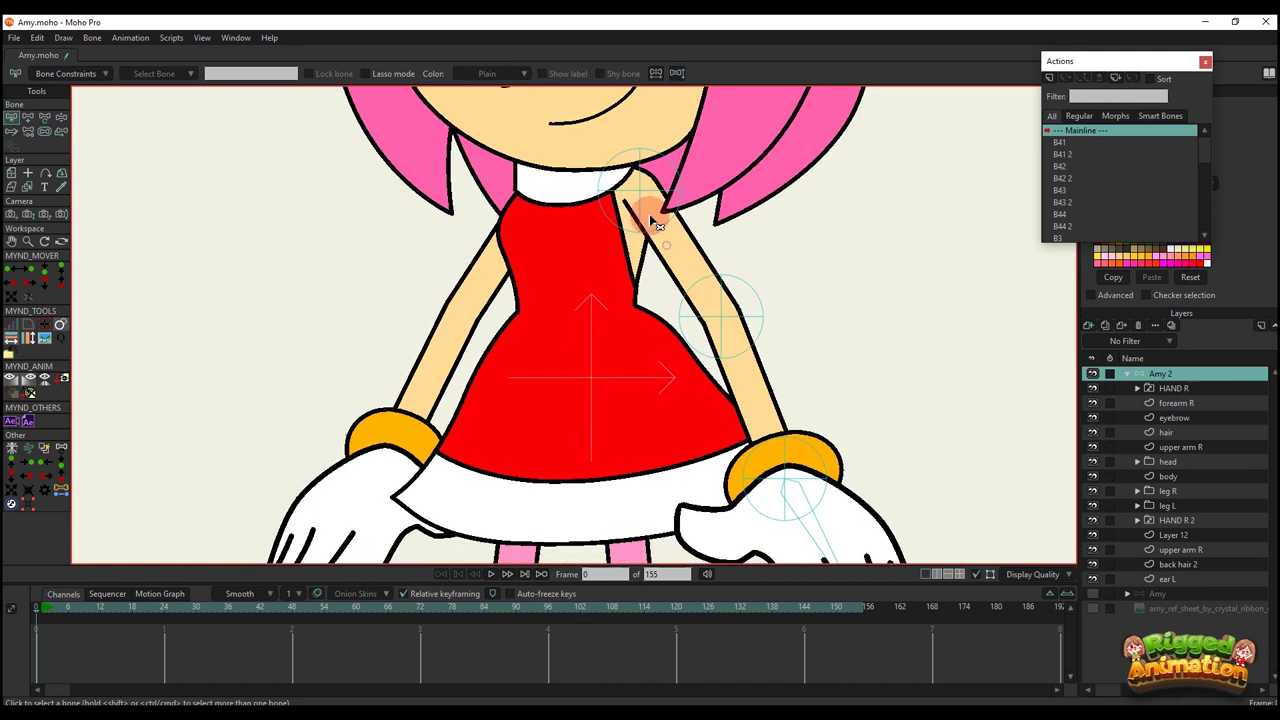
Add a short bone from the shoulder pin partway down the upper arm, as a child of that pin.
{"action": "left_click", "coordinate": [642, 188]}
{"action": "key", "text": "a"}
{"action": "left_click_drag", "start_coordinate": [642, 188], "coordinate": [680, 252]}
Add two short bones to the elbow pin, one reaching up the upper arm and one down the forearm.
{"action": "key", "text": "b"}
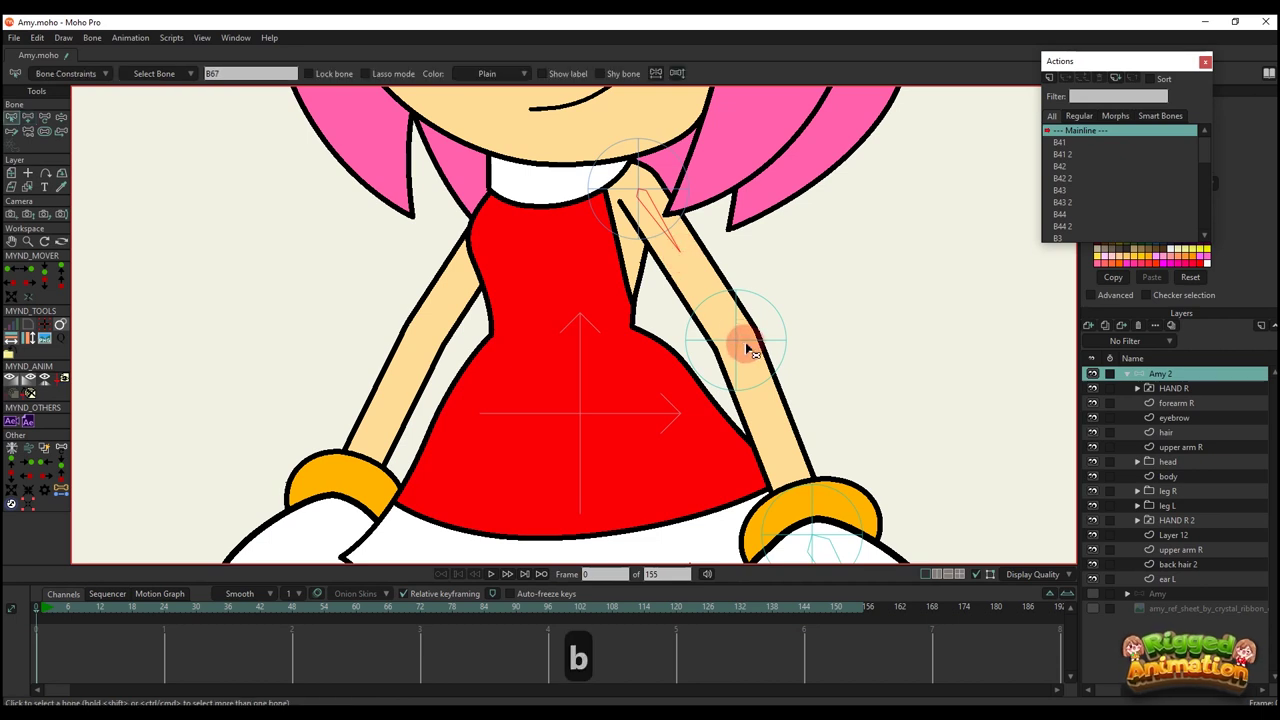
{"action": "key", "text": "a"}
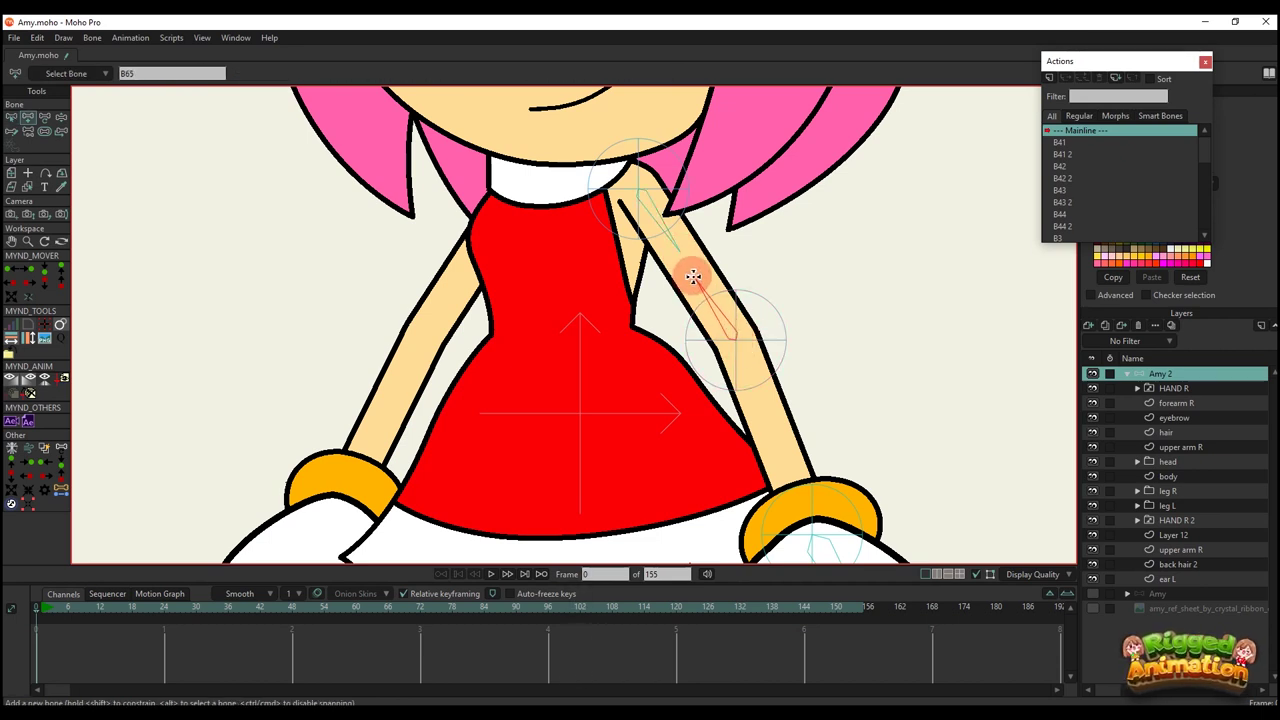
{"action": "left_click_drag", "start_coordinate": [691, 277], "coordinate": [740, 320]}
{"action": "key", "text": "b"}
{"action": "left_click_drag", "start_coordinate": [766, 389], "coordinate": [743, 329]}
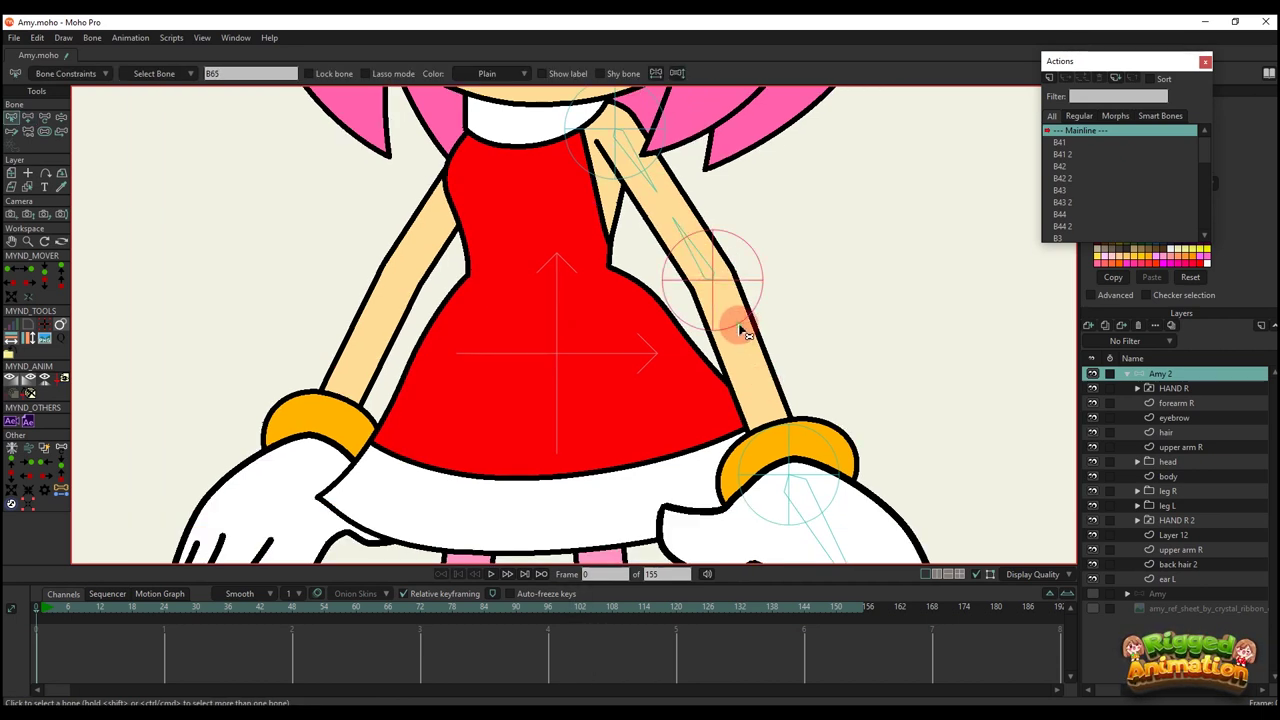
{"action": "scroll", "coordinate": [740, 330], "scroll_direction": "up", "scroll_amount": 2}
{"action": "key", "text": "a"}
{"action": "left_click_drag", "start_coordinate": [688, 203], "coordinate": [720, 282]}
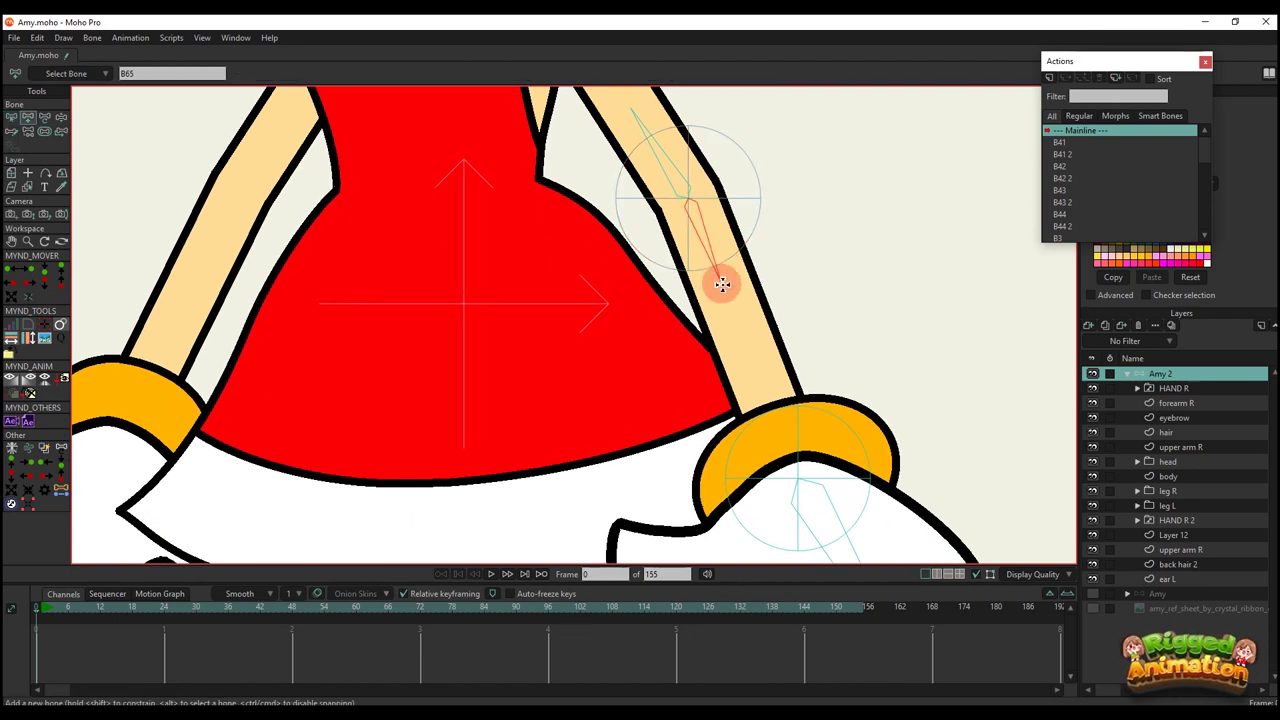
{"action": "scroll", "coordinate": [788, 408], "scroll_direction": "down", "scroll_amount": 1}
Add a short bone from the wrist pin partway up the forearm, as a child of the wrist pin.
{"action": "key", "text": "b"}
{"action": "left_click", "coordinate": [803, 460]}
{"action": "key", "text": "a"}
{"action": "left_click_drag", "start_coordinate": [798, 465], "coordinate": [768, 381]}
{"action": "scroll", "coordinate": [770, 382], "scroll_direction": "down", "scroll_amount": 1}
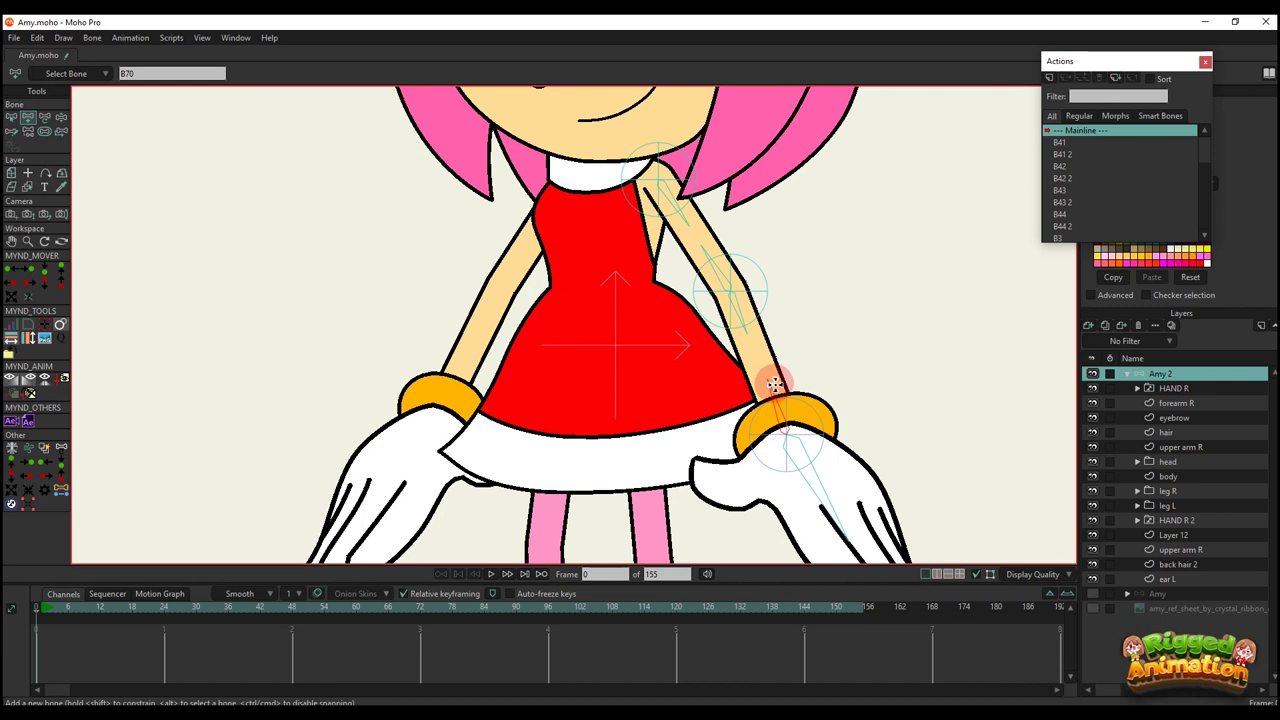
Select all the R arm's pin, short and hand bones and reduce their bone strength until the influence areas are gone.
{"action": "key", "text": "b"}
{"action": "left_click_drag", "start_coordinate": [852, 456], "coordinate": [640, 160]}
{"action": "key", "text": "s"}
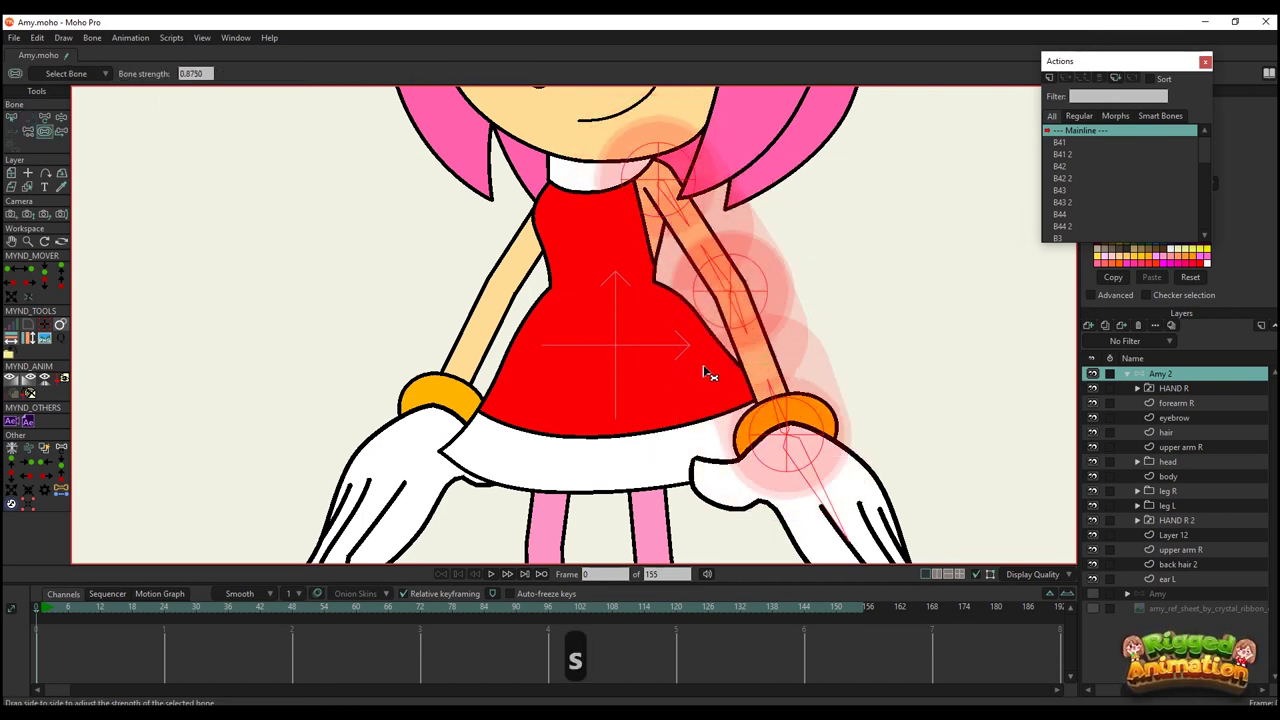
{"action": "left_click_drag", "start_coordinate": [704, 367], "coordinate": [627, 376]}
{"action": "key", "text": "b"}
{"action": "left_click", "coordinate": [925, 314]}
Bind the shoulder-end points of the upper arm R layer to the short bone at the shoulder.
{"action": "scroll", "coordinate": [700, 228], "scroll_direction": "up", "scroll_amount": 4}
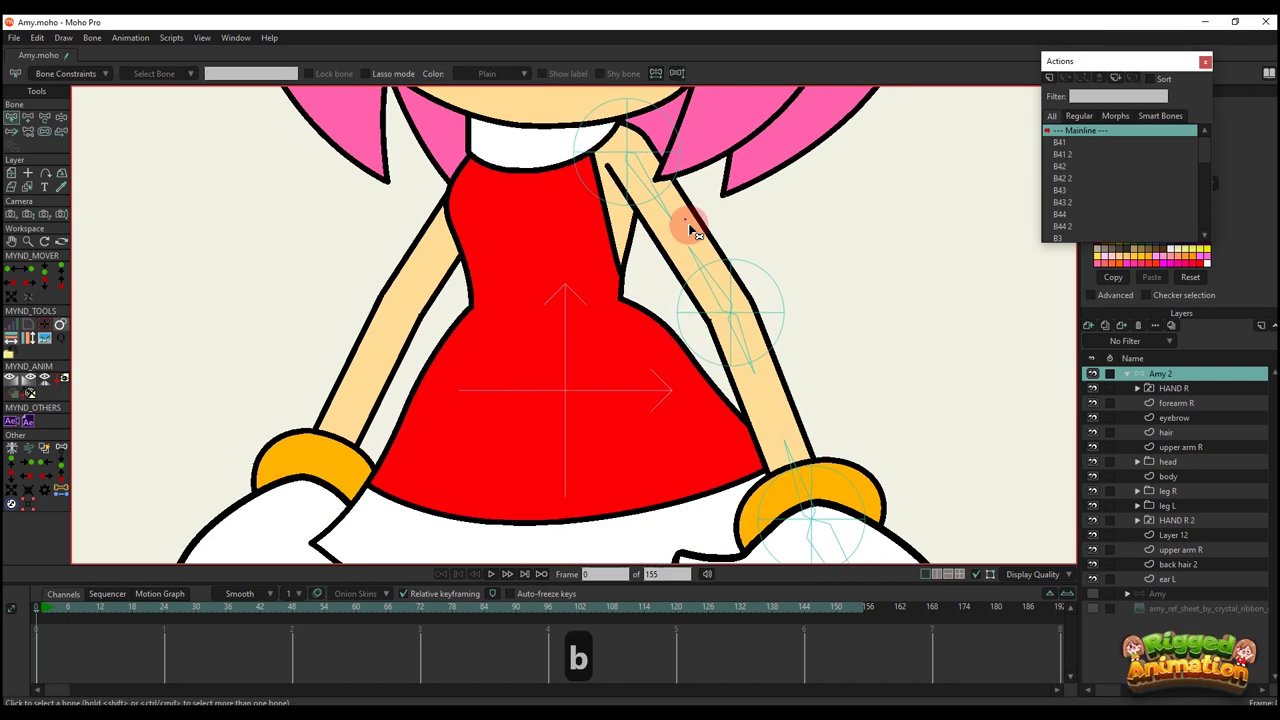
{"action": "right_click", "coordinate": [706, 262], "text": "alt"}
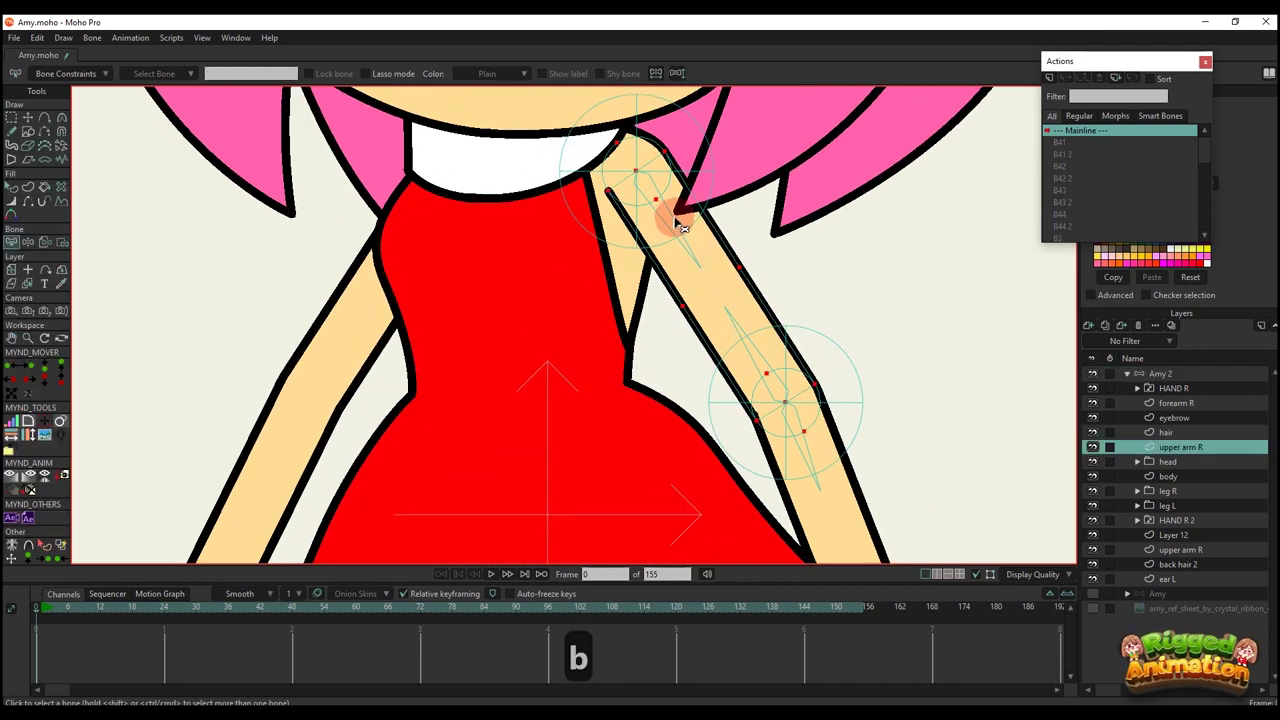
{"action": "scroll", "coordinate": [665, 250], "scroll_direction": "up", "scroll_amount": 1}
{"action": "key", "text": "i"}
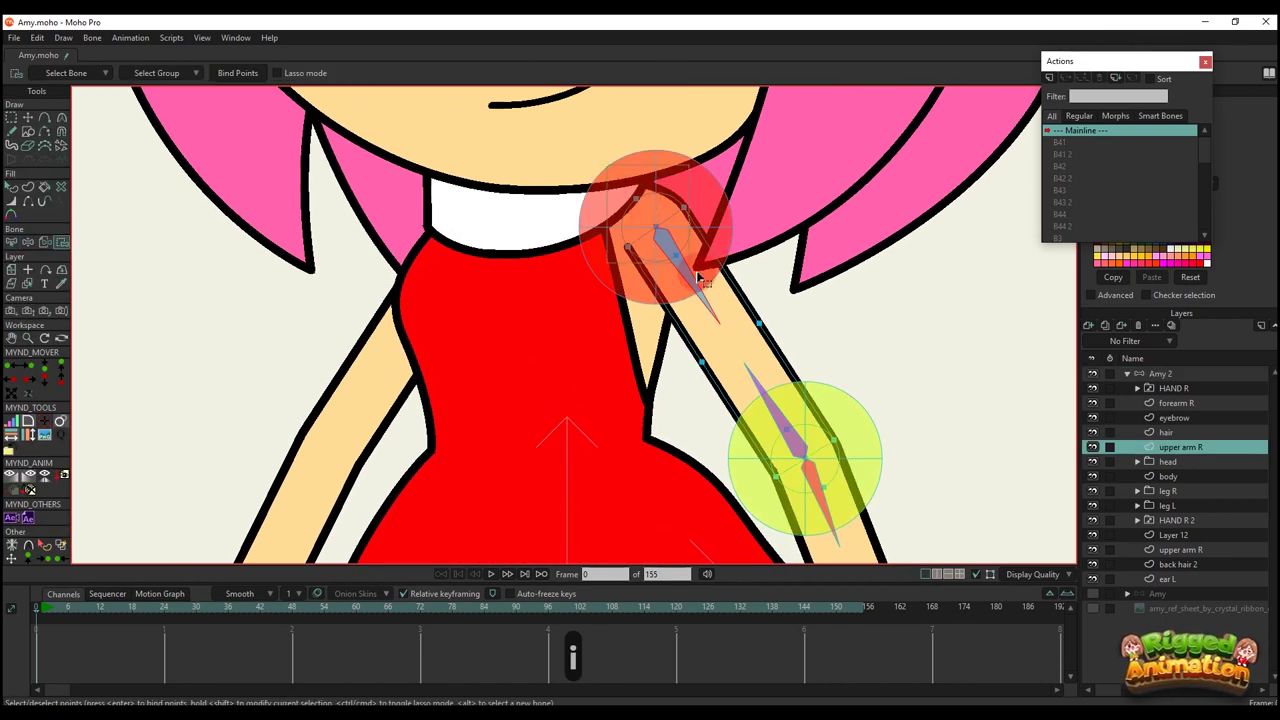
{"action": "left_click", "coordinate": [157, 206]}
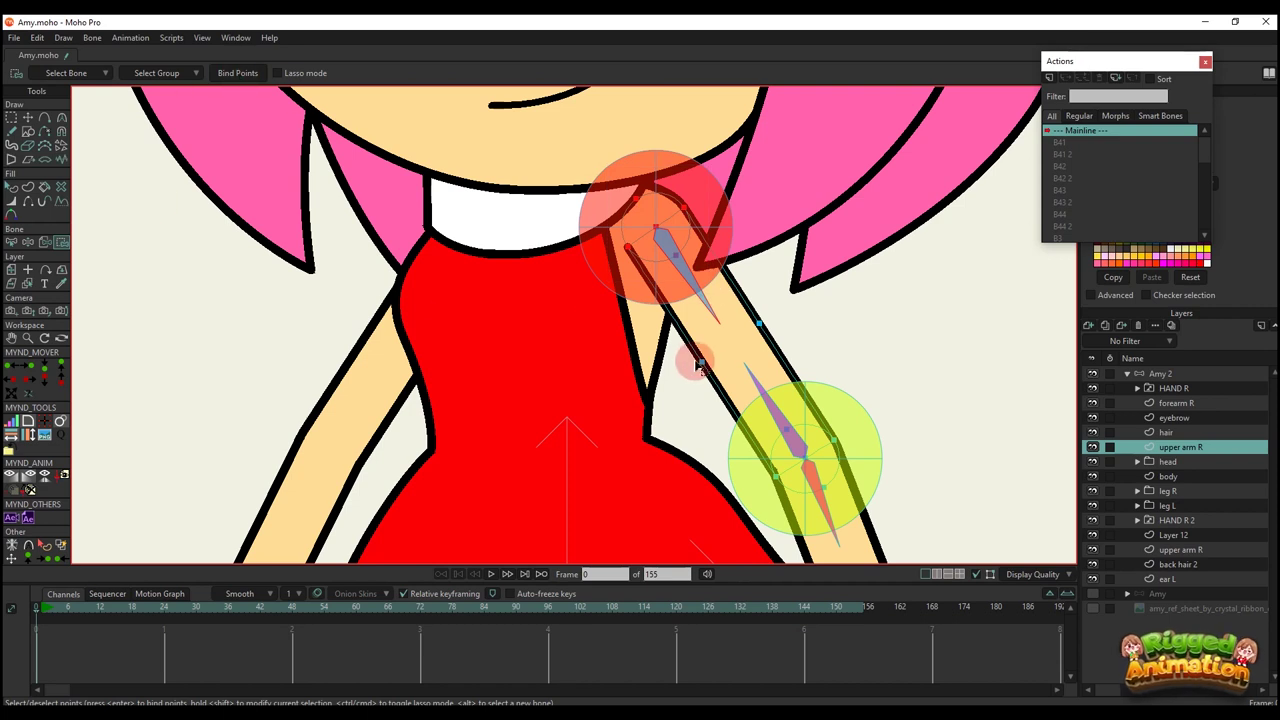
Delete the two middle points along the edges of the upper arm R shape.
{"action": "left_click_drag", "start_coordinate": [715, 370], "coordinate": [725, 370]}
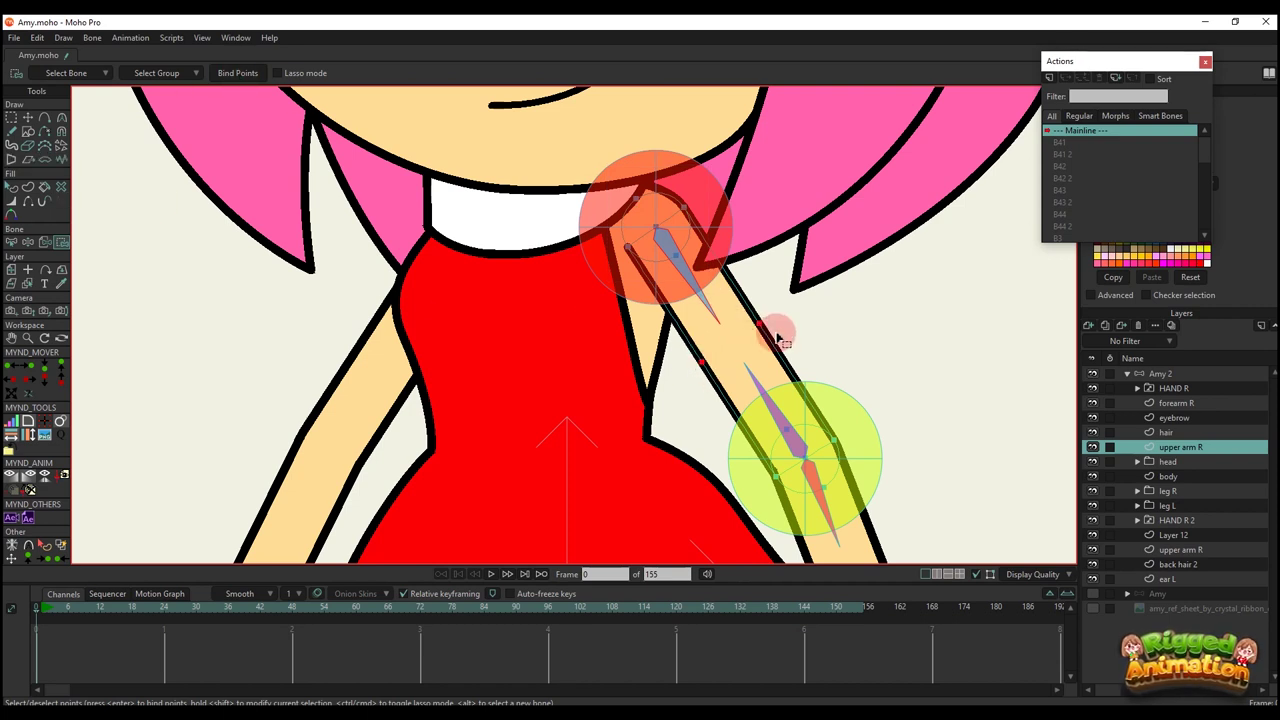
{"action": "left_click", "coordinate": [12, 118]}
{"action": "left_click", "coordinate": [648, 325]}
{"action": "key", "text": "BackSpace"}
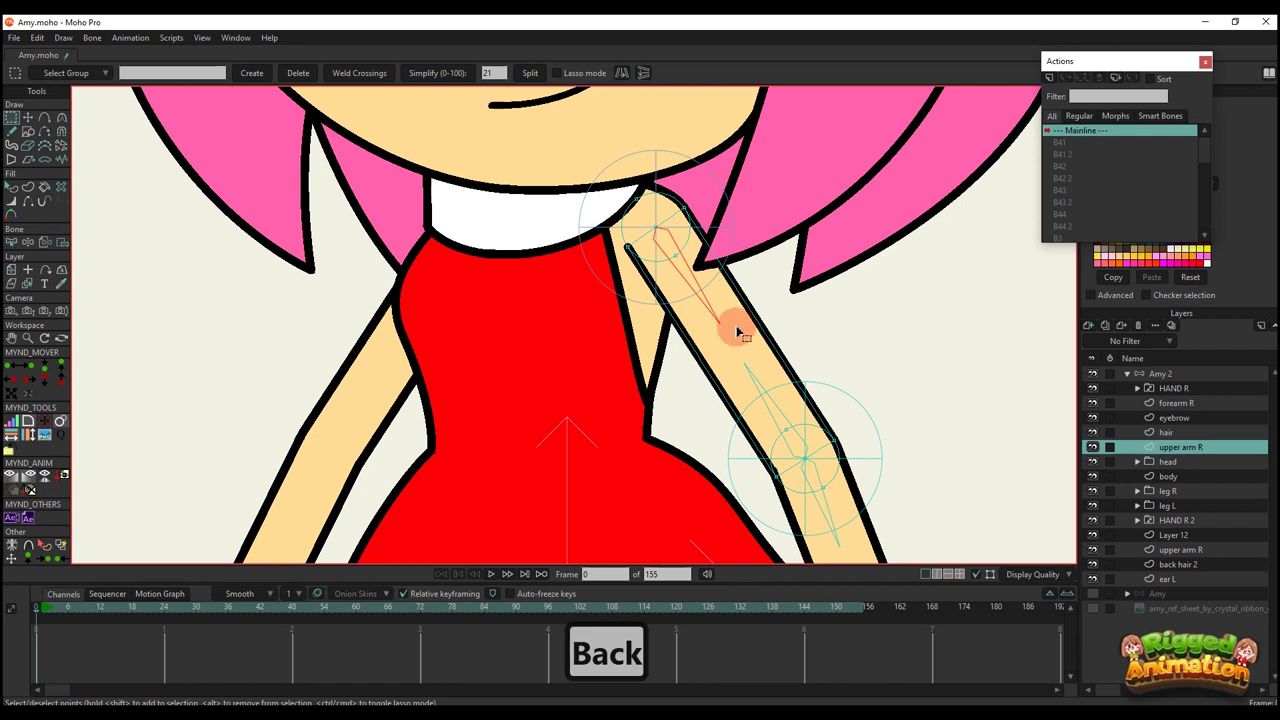
Bind the elbow-end points of the upper arm R layer to the short elbow bone that reaches up the upper arm.
{"action": "scroll", "coordinate": [772, 348], "scroll_direction": "down", "scroll_amount": 2}
{"action": "left_click_drag", "start_coordinate": [817, 452], "coordinate": [791, 375]}
{"action": "scroll", "coordinate": [781, 377], "scroll_direction": "up", "scroll_amount": 2}
{"action": "left_click", "coordinate": [744, 322]}
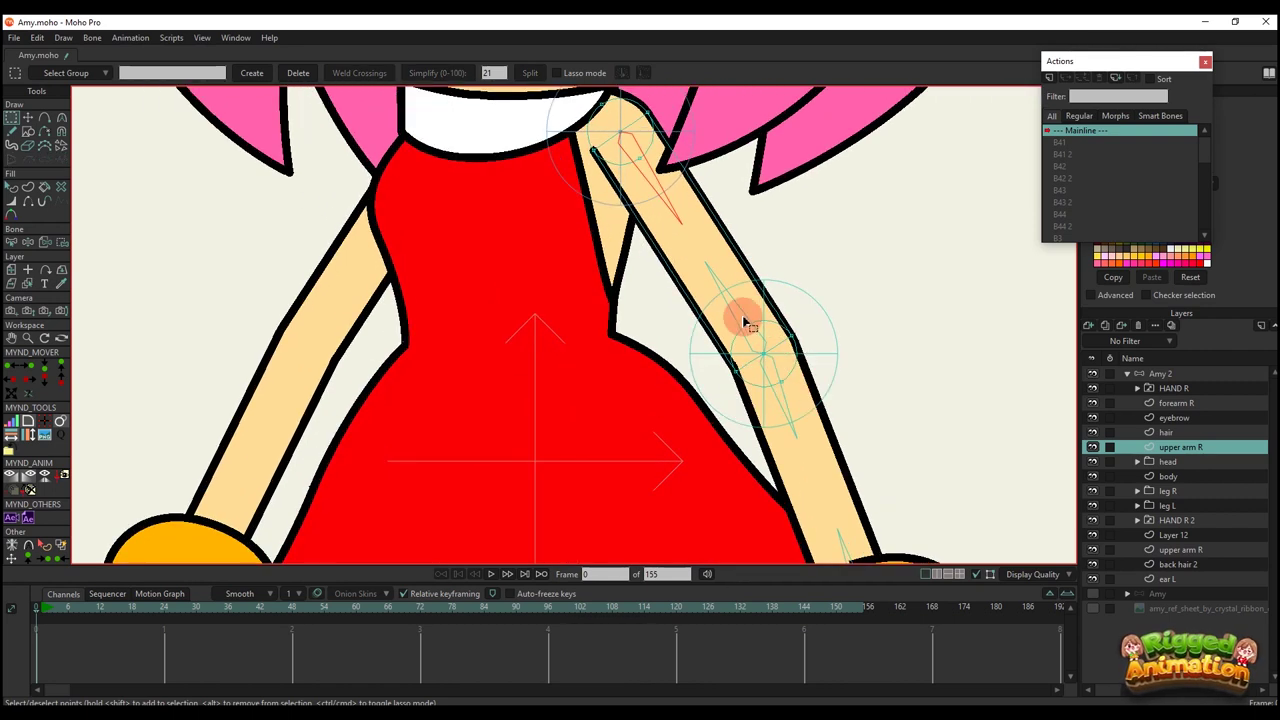
{"action": "key", "text": "b"}
{"action": "left_click", "coordinate": [748, 325]}
{"action": "key", "text": "i"}
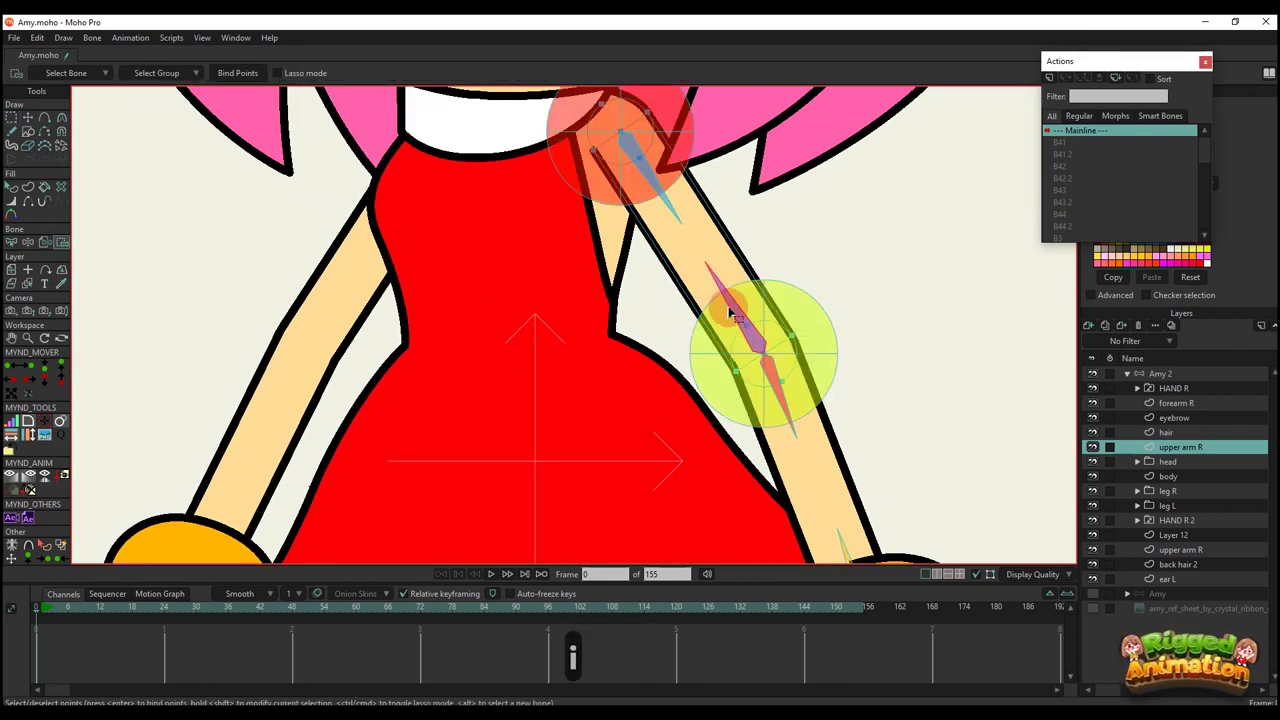
{"action": "scroll", "coordinate": [762, 380], "scroll_direction": "down", "scroll_amount": 1}
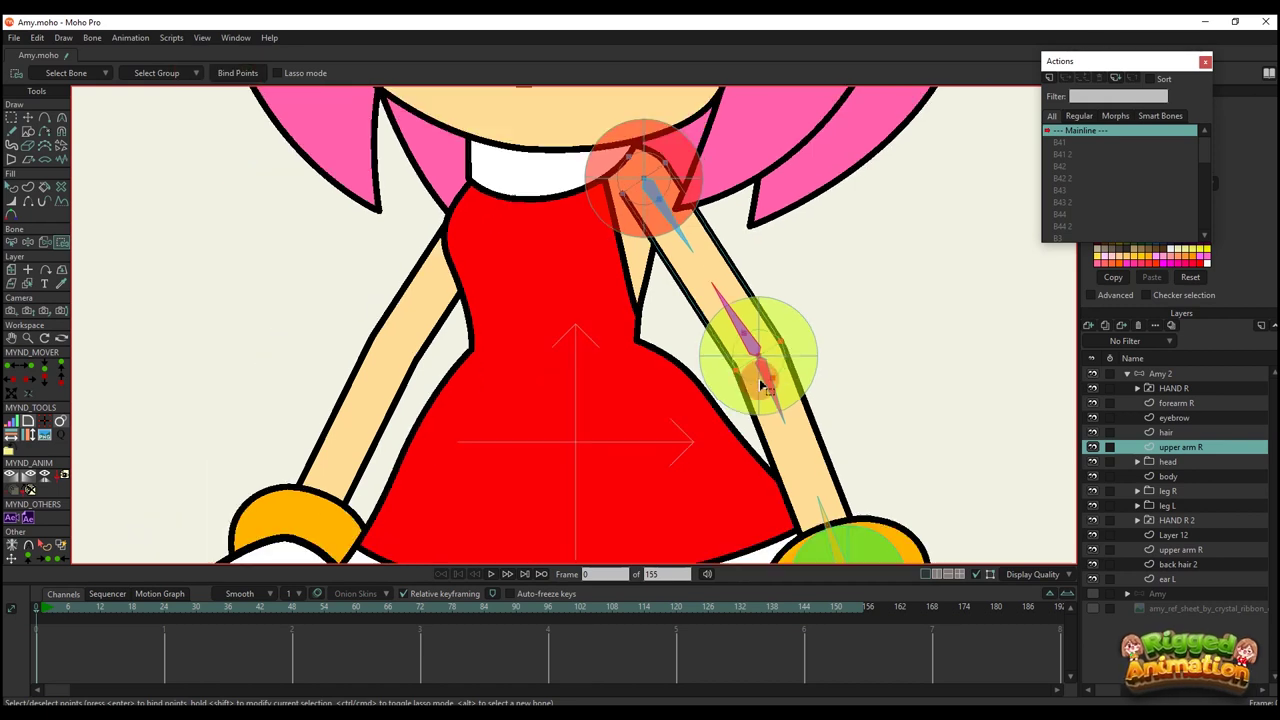
Bind the elbow-end points of the forearm R layer to the short elbow bone that reaches down the forearm.
{"action": "left_click_drag", "start_coordinate": [826, 437], "coordinate": [796, 358]}
{"action": "right_click", "coordinate": [778, 375], "text": "alt"}
{"action": "scroll", "coordinate": [755, 318], "scroll_direction": "up", "scroll_amount": 2}
{"action": "key", "text": "b"}
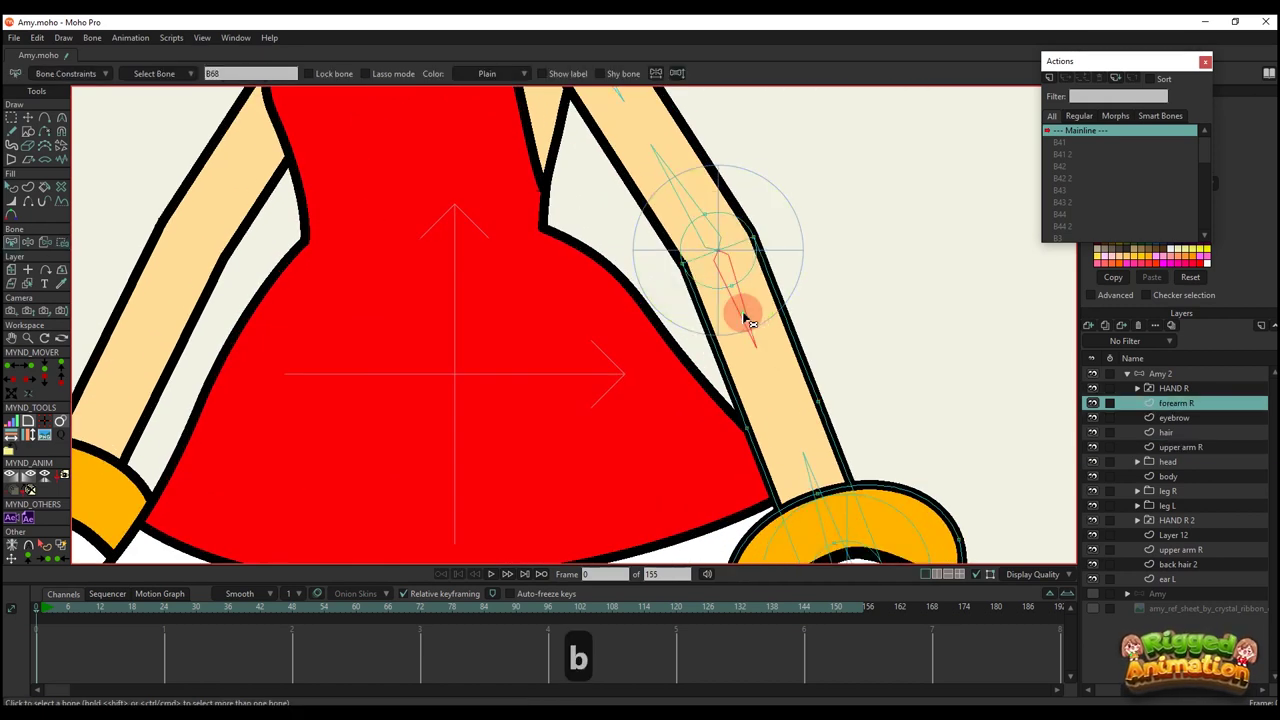
{"action": "key", "text": "i"}
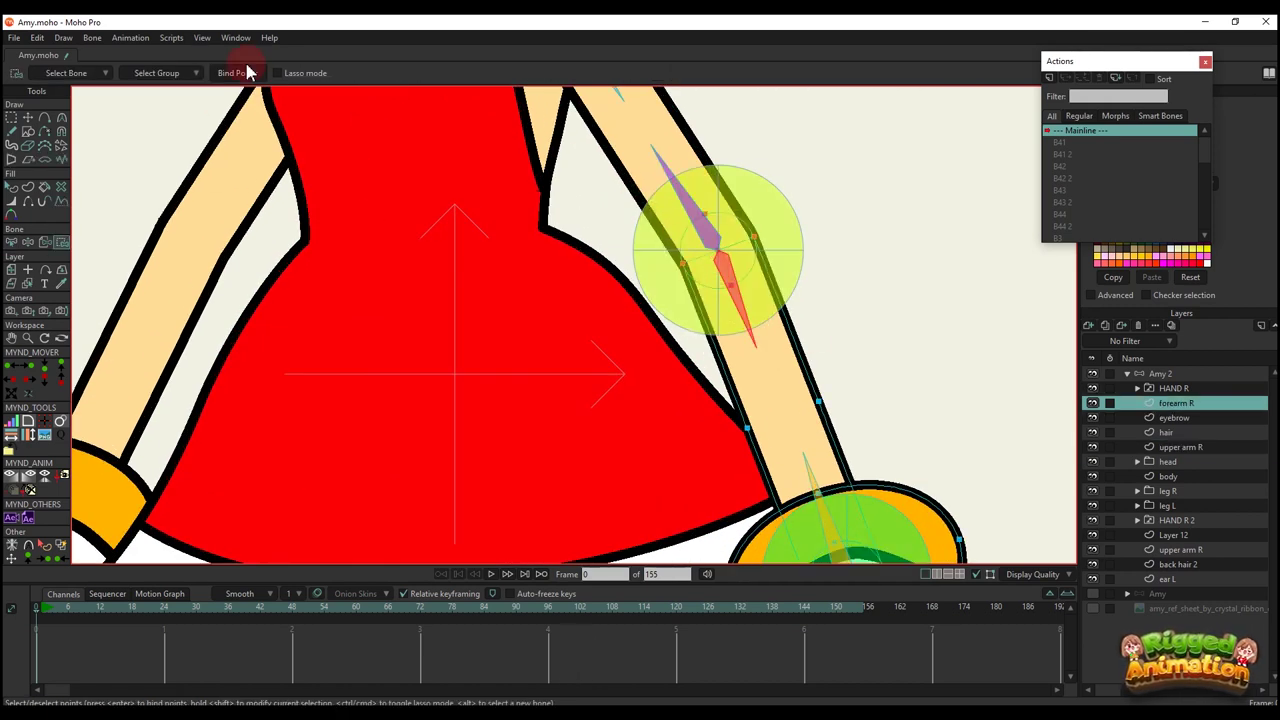
{"action": "left_click", "coordinate": [818, 447]}
Delete the two middle points along the edges of the forearm R shape.
{"action": "key", "text": "g"}
{"action": "left_click_drag", "start_coordinate": [734, 414], "coordinate": [809, 446]}
{"action": "left_click_drag", "start_coordinate": [801, 390], "coordinate": [789, 360]}
{"action": "key", "text": "BackSpace"}
Bind the wrist-end and cuff points of the forearm R layer to the short bone at the wrist.
{"action": "scroll", "coordinate": [847, 427], "scroll_direction": "down", "scroll_amount": 1}
{"action": "key", "text": "b"}
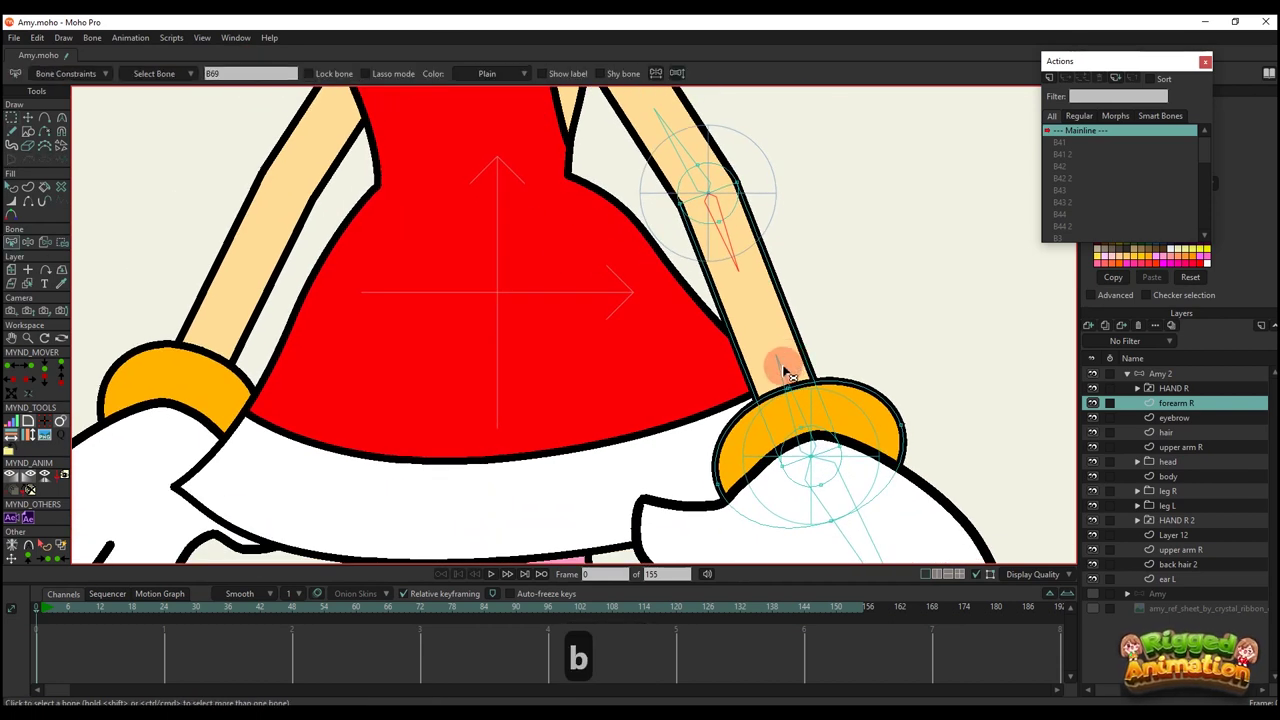
{"action": "left_click", "coordinate": [783, 369]}
{"action": "left_click_drag", "start_coordinate": [807, 443], "coordinate": [796, 402]}
{"action": "key", "text": "i"}
{"action": "scroll", "coordinate": [752, 338], "scroll_direction": "down", "scroll_amount": 2}
{"action": "left_click_drag", "start_coordinate": [646, 317], "coordinate": [955, 530]}
{"action": "left_click_drag", "start_coordinate": [760, 266], "coordinate": [787, 331]}
{"action": "key", "text": "q"}
{"action": "scroll", "coordinate": [774, 291], "scroll_direction": "up", "scroll_amount": 2}
{"action": "scroll", "coordinate": [786, 326], "scroll_direction": "down", "scroll_amount": 1}
{"action": "key", "text": "t"}
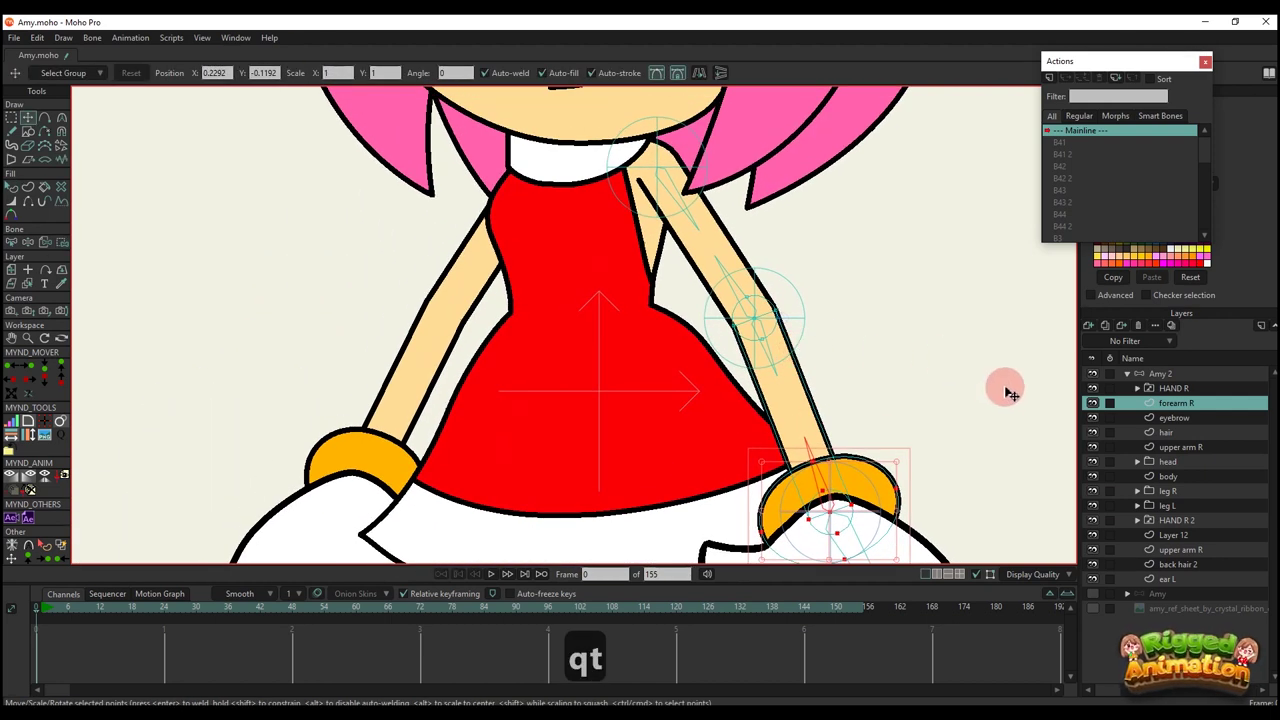
In the Amy 2 layer, set the shoulder short bone's target to the elbow pin B65 in its bone constraints.
{"action": "left_click", "coordinate": [1140, 373]}
{"action": "scroll", "coordinate": [742, 315], "scroll_direction": "up", "scroll_amount": 1}
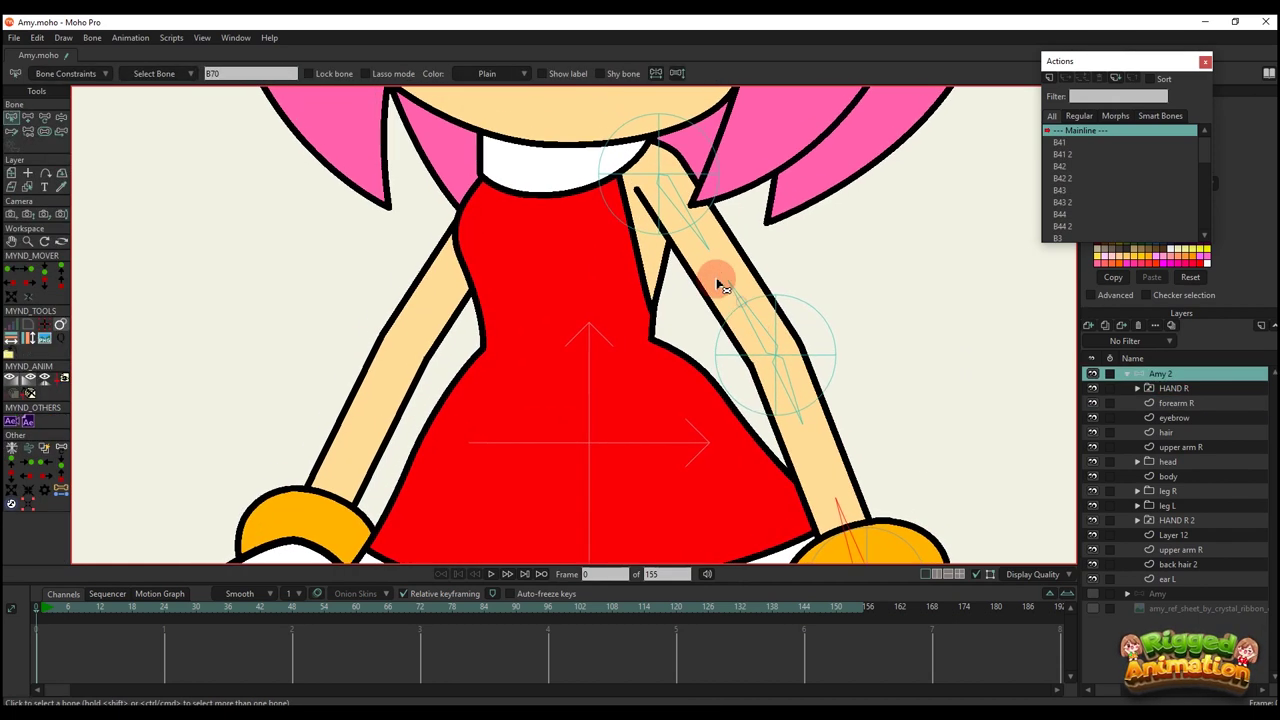
{"action": "key", "text": "b"}
{"action": "left_click", "coordinate": [699, 230]}
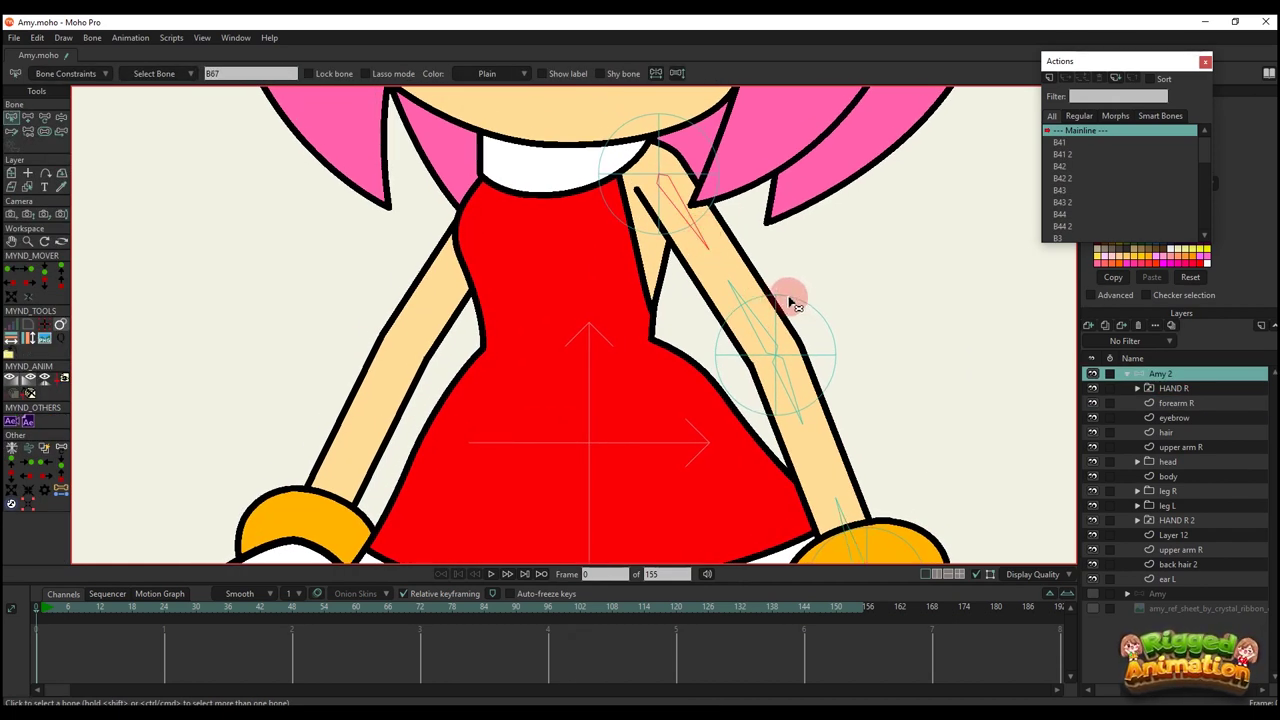
{"action": "left_click", "coordinate": [164, 119]}
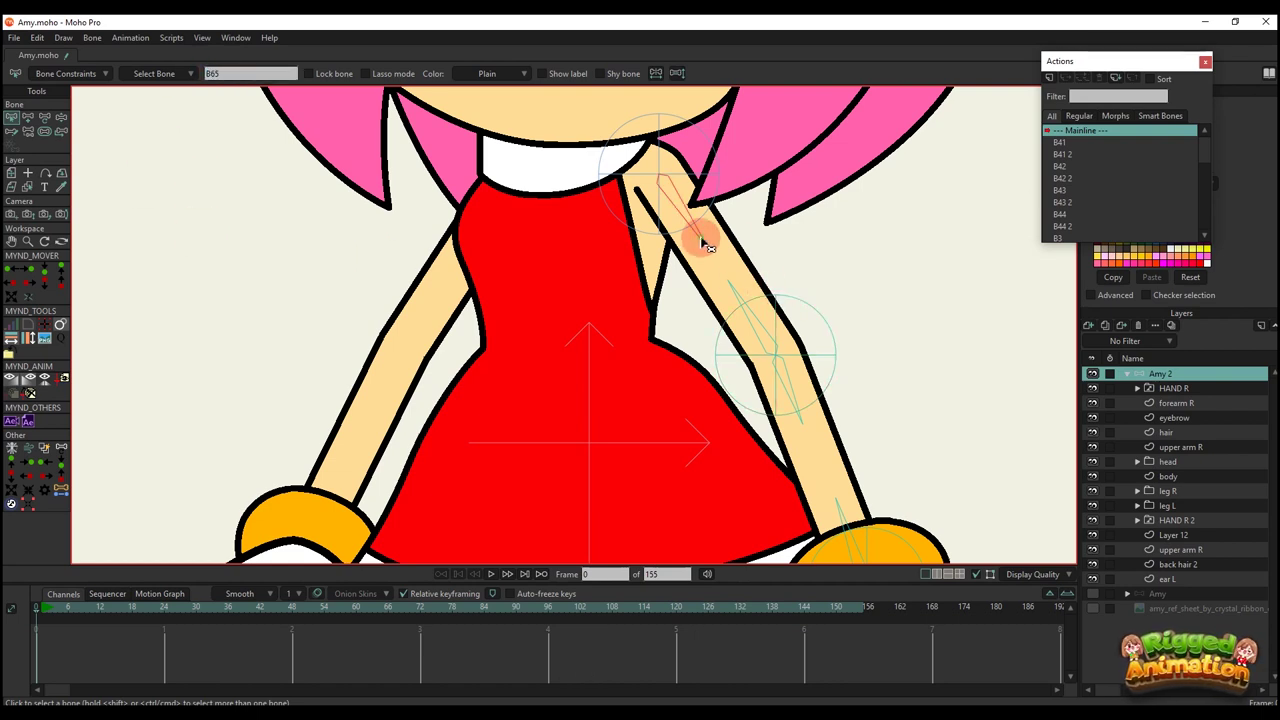
{"action": "left_click", "coordinate": [66, 76]}
{"action": "left_click", "coordinate": [78, 240]}
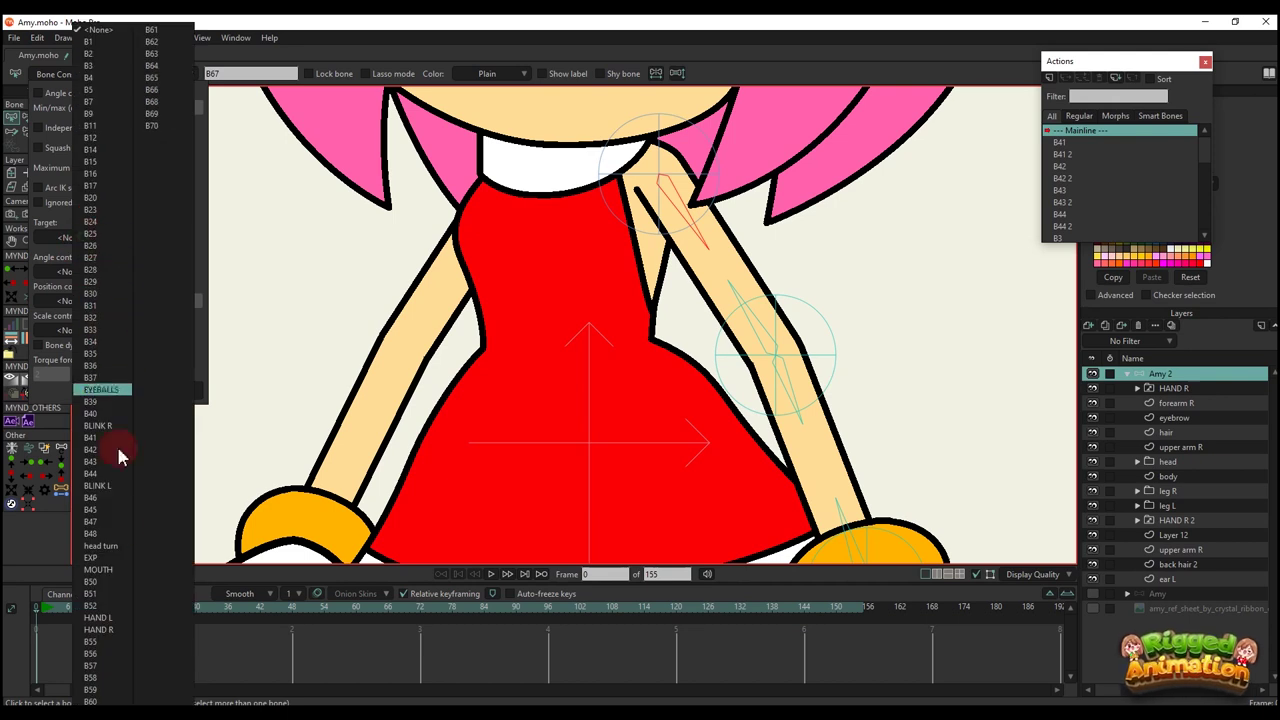
{"action": "left_click", "coordinate": [350, 108]}
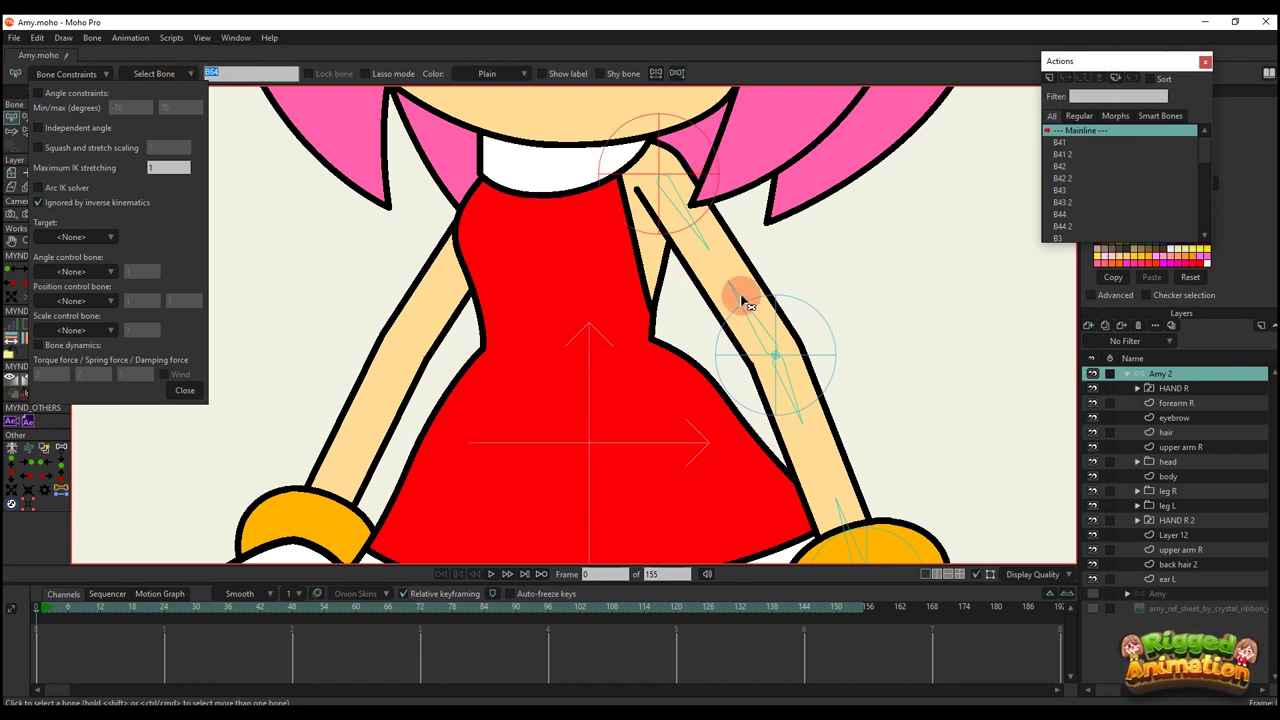
Target the elbow short bone pointing up the arm at shoulder pin B64 and the one pointing down the forearm at wrist pin B66.
{"action": "left_click", "coordinate": [95, 234]}
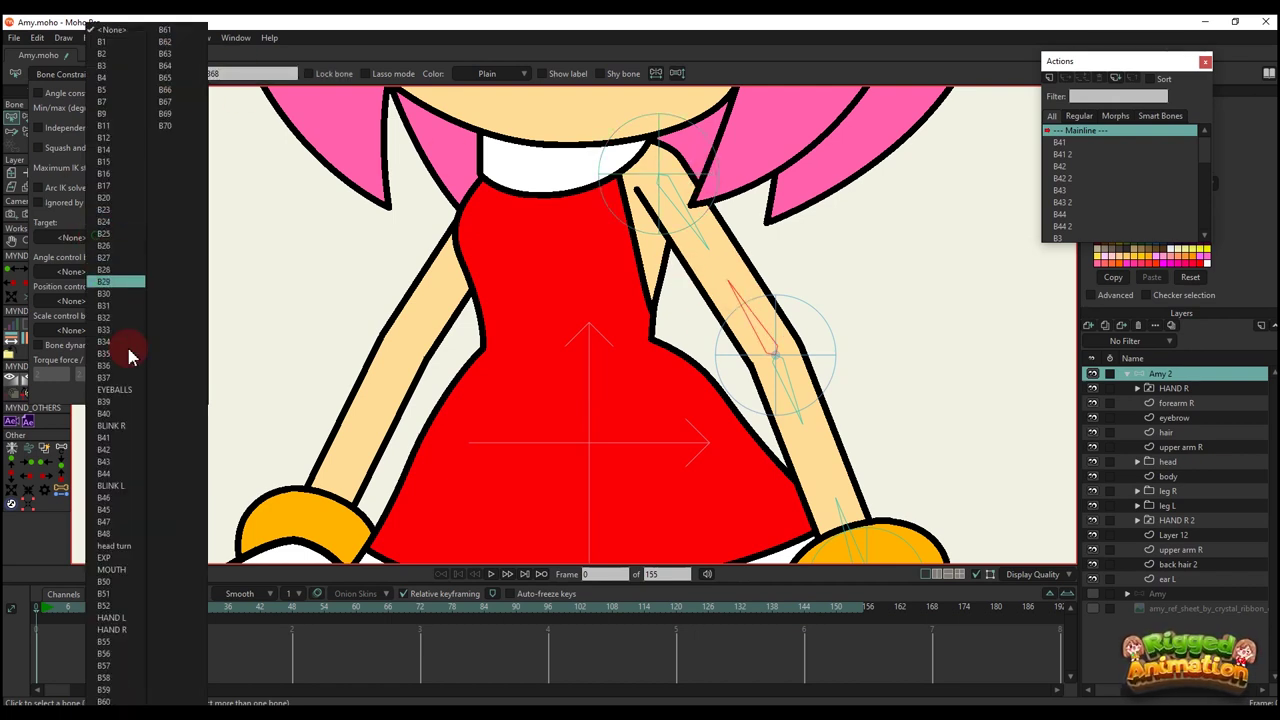
{"action": "left_click", "coordinate": [165, 65]}
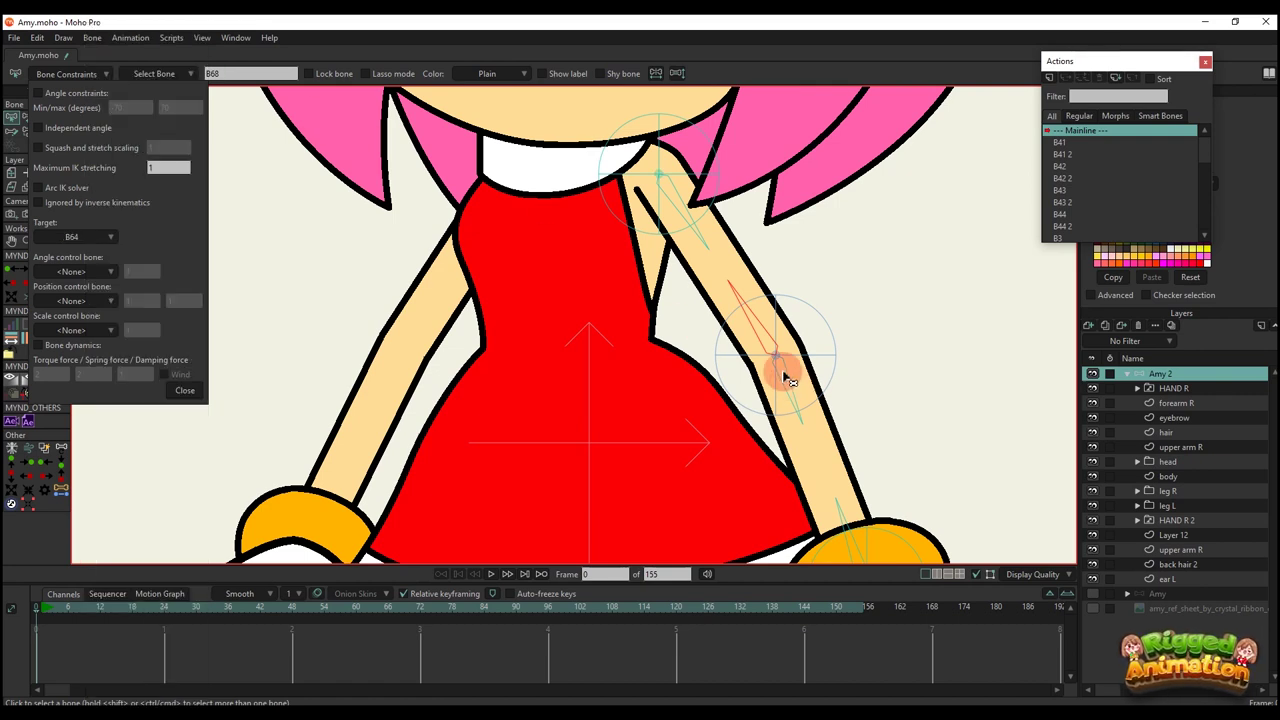
{"action": "scroll", "coordinate": [865, 407], "scroll_direction": "down", "scroll_amount": 1}
{"action": "left_click_drag", "start_coordinate": [865, 407], "coordinate": [755, 297]}
{"action": "scroll", "coordinate": [740, 299], "scroll_direction": "up", "scroll_amount": 2}
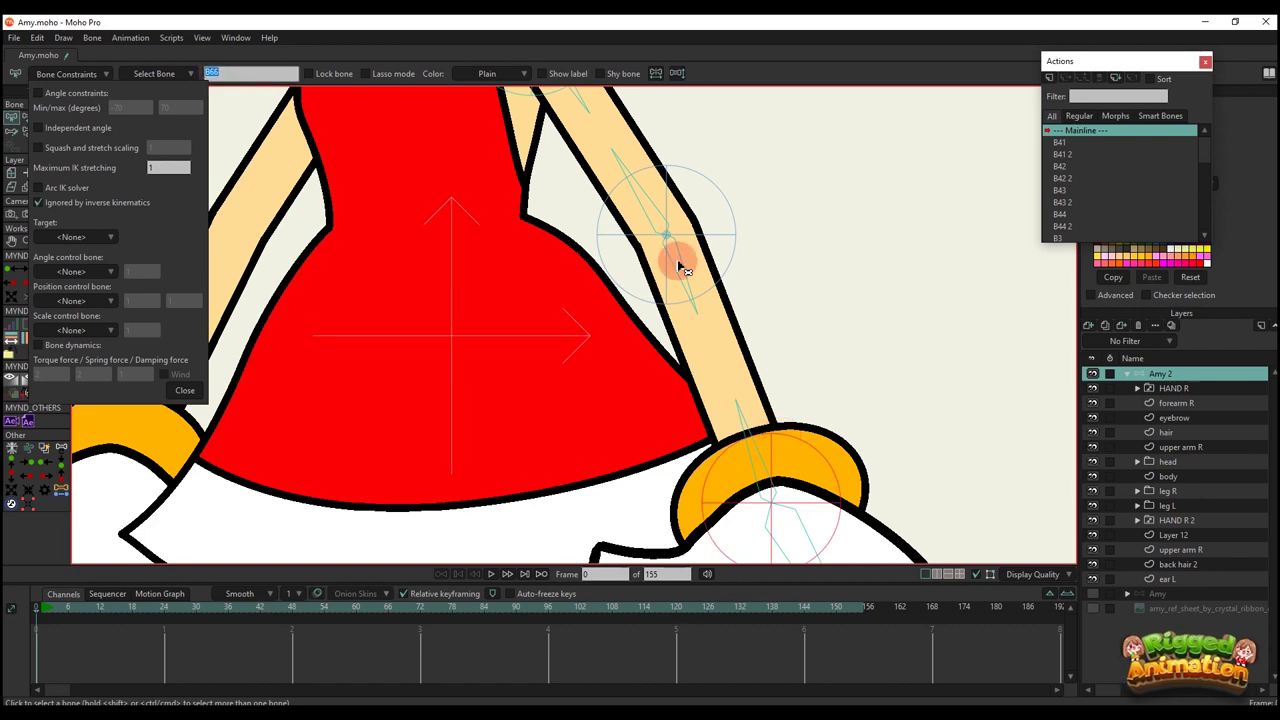
{"action": "left_click", "coordinate": [84, 237]}
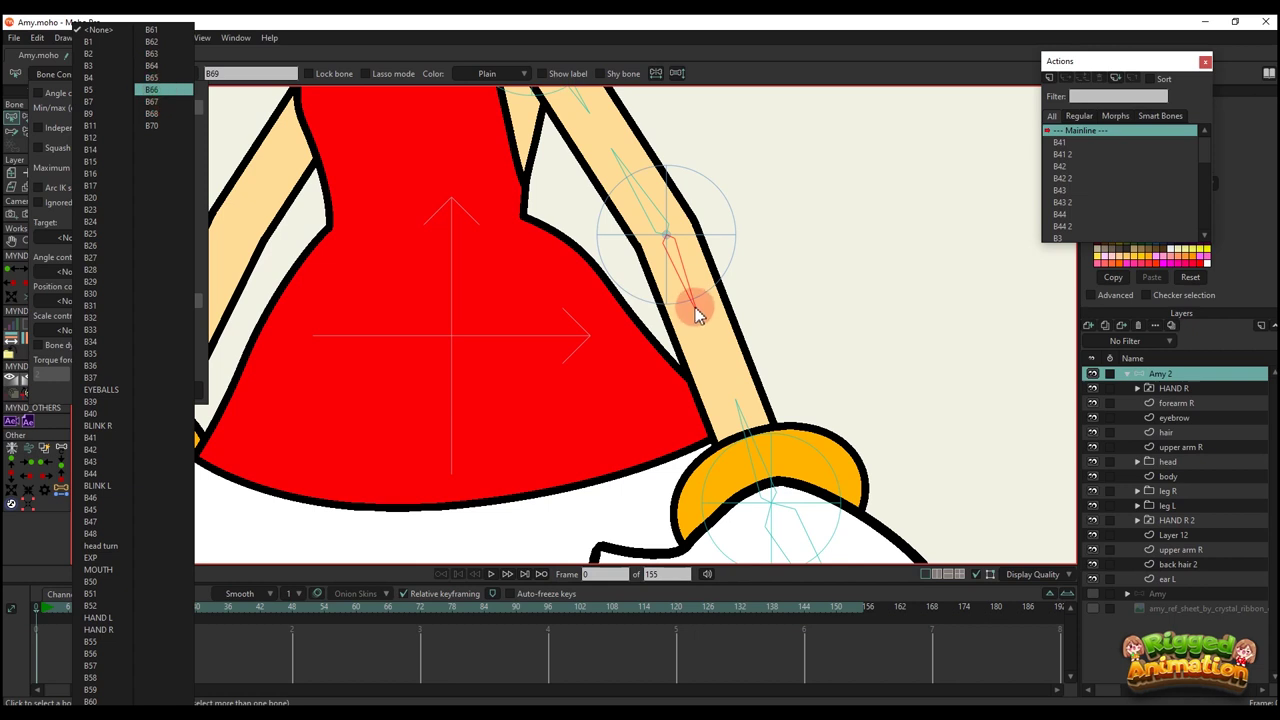
{"action": "key", "text": "Return"}
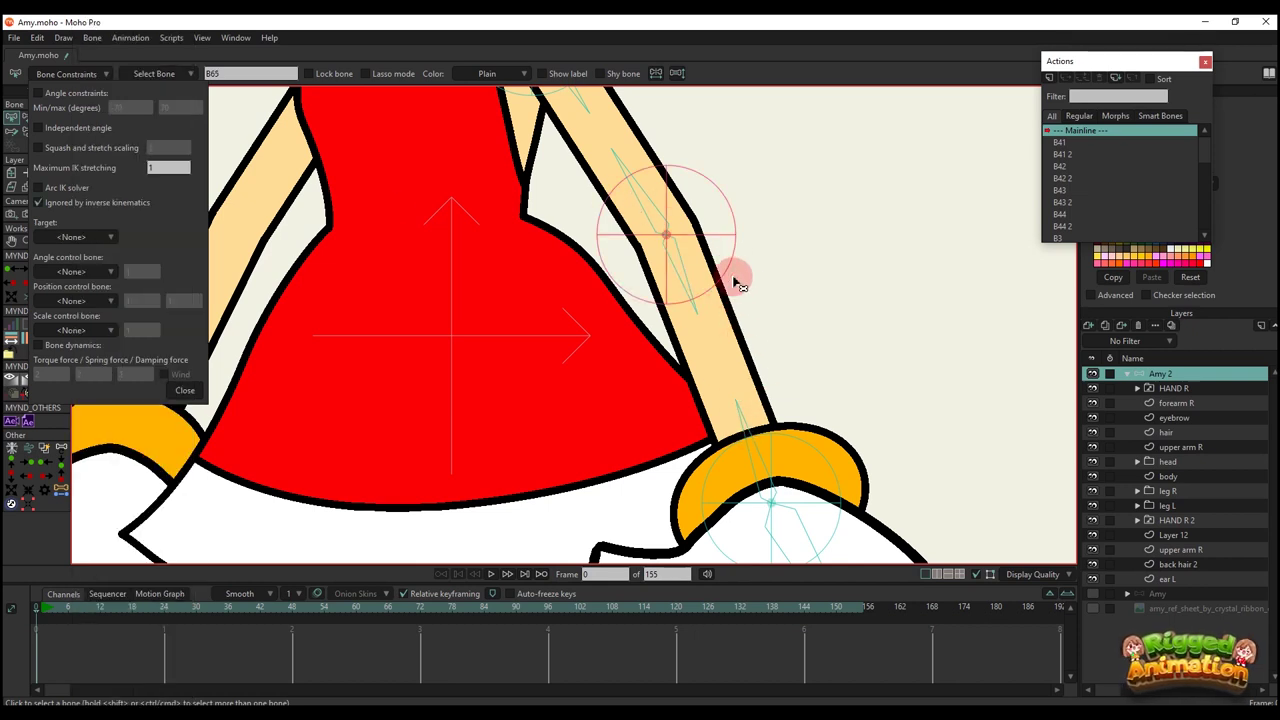
Set the wrist short bone's target to the elbow pin B65 and close the bone constraints.
{"action": "left_click", "coordinate": [720, 395]}
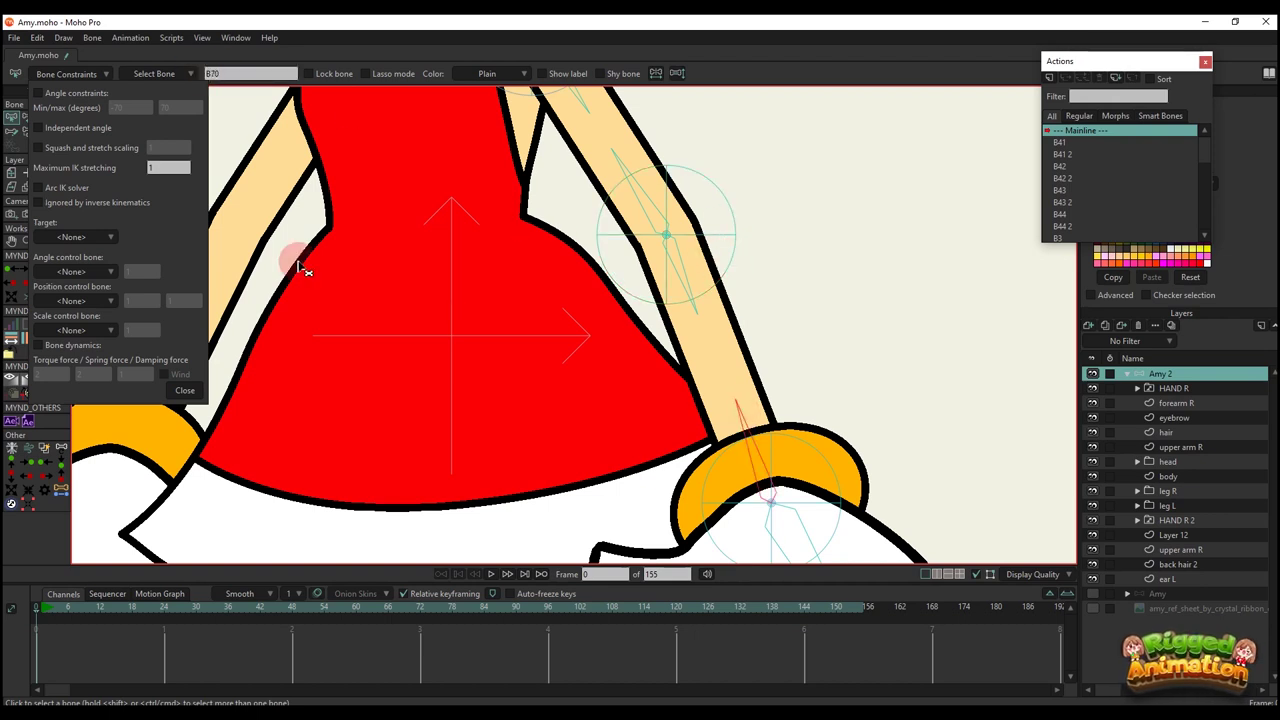
{"action": "left_click", "coordinate": [103, 243]}
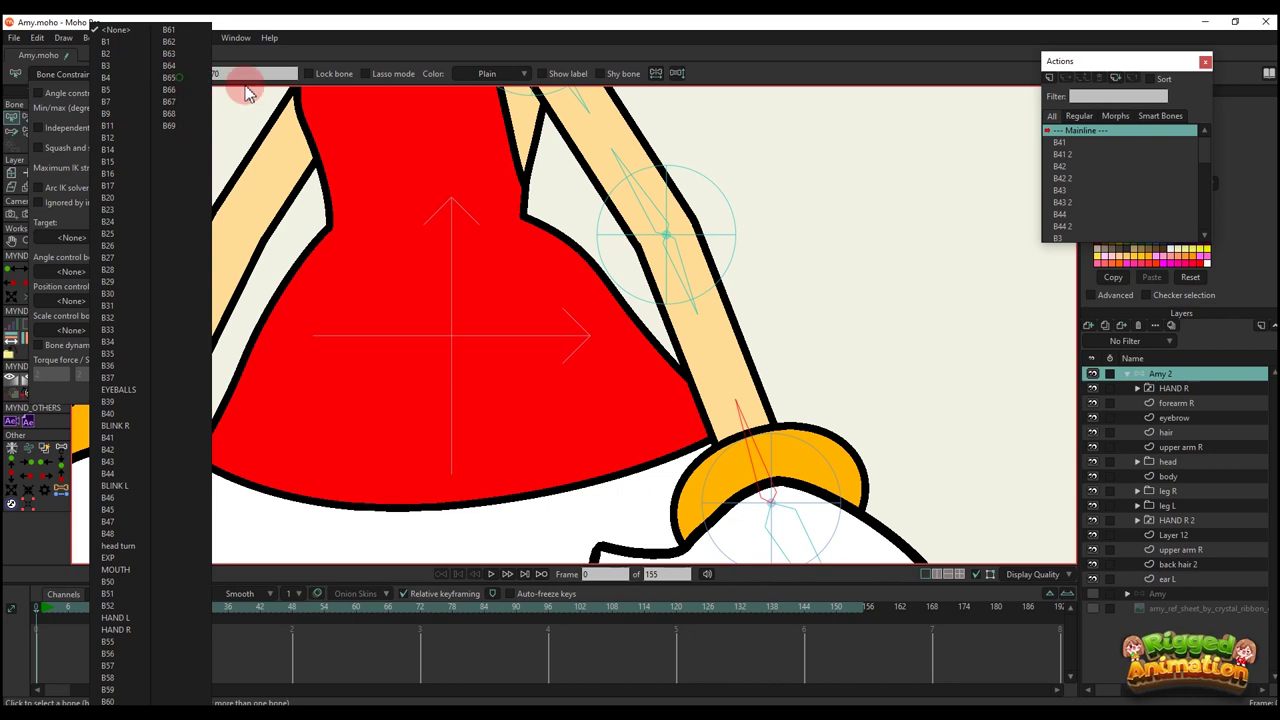
{"action": "left_click", "coordinate": [178, 77]}
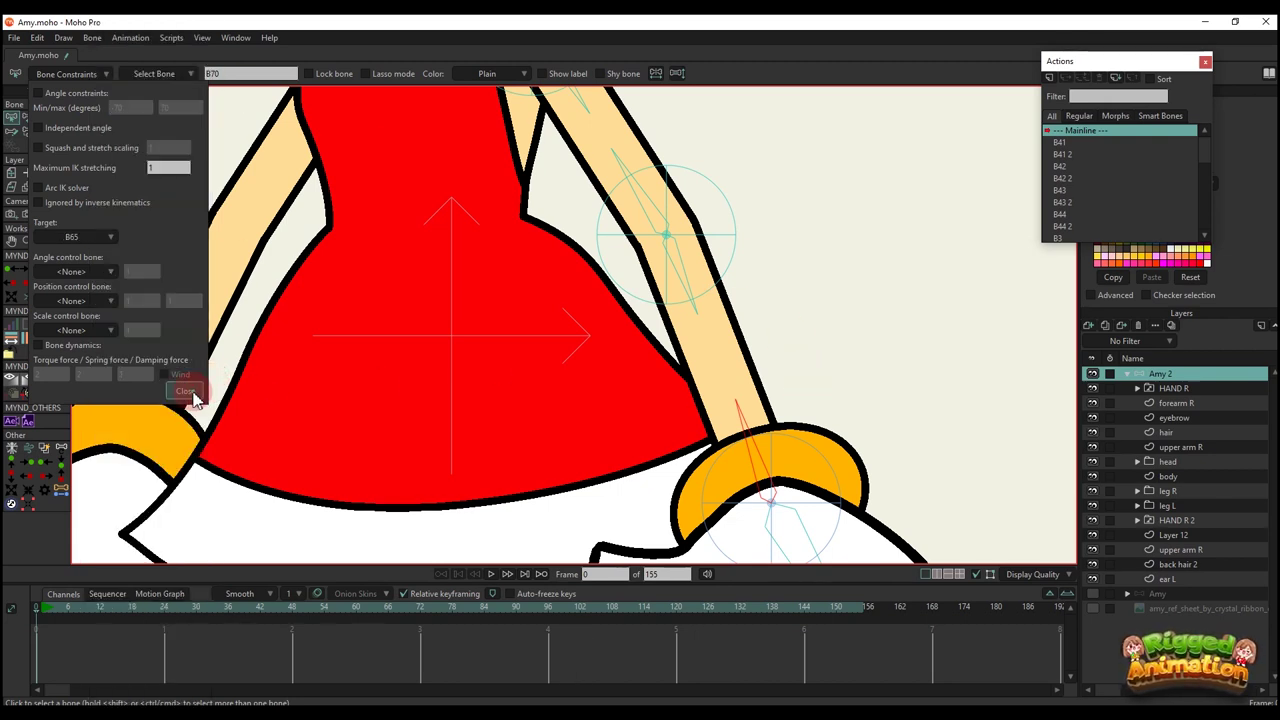
{"action": "left_click", "coordinate": [185, 391]}
At frame 8, test the R arm rig by pulling its pins far across to the opposite side of the body.
{"action": "scroll", "coordinate": [737, 309], "scroll_direction": "down", "scroll_amount": 5}
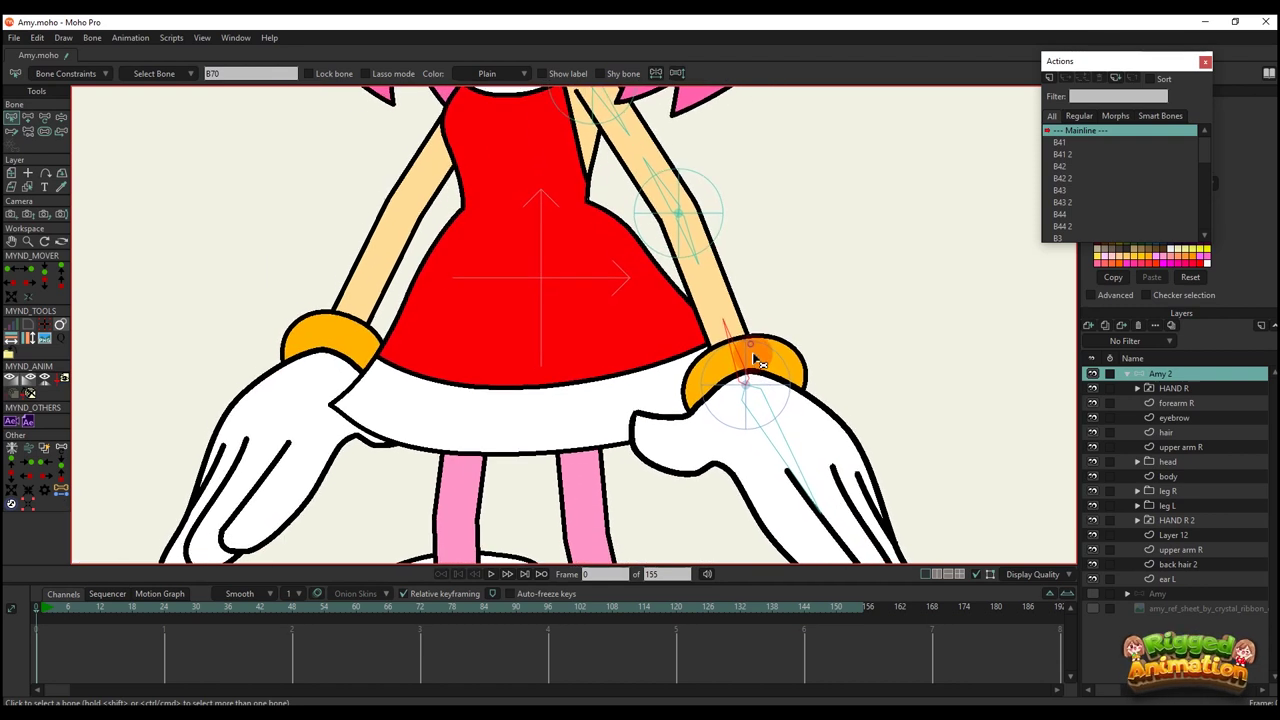
{"action": "left_click", "coordinate": [80, 617]}
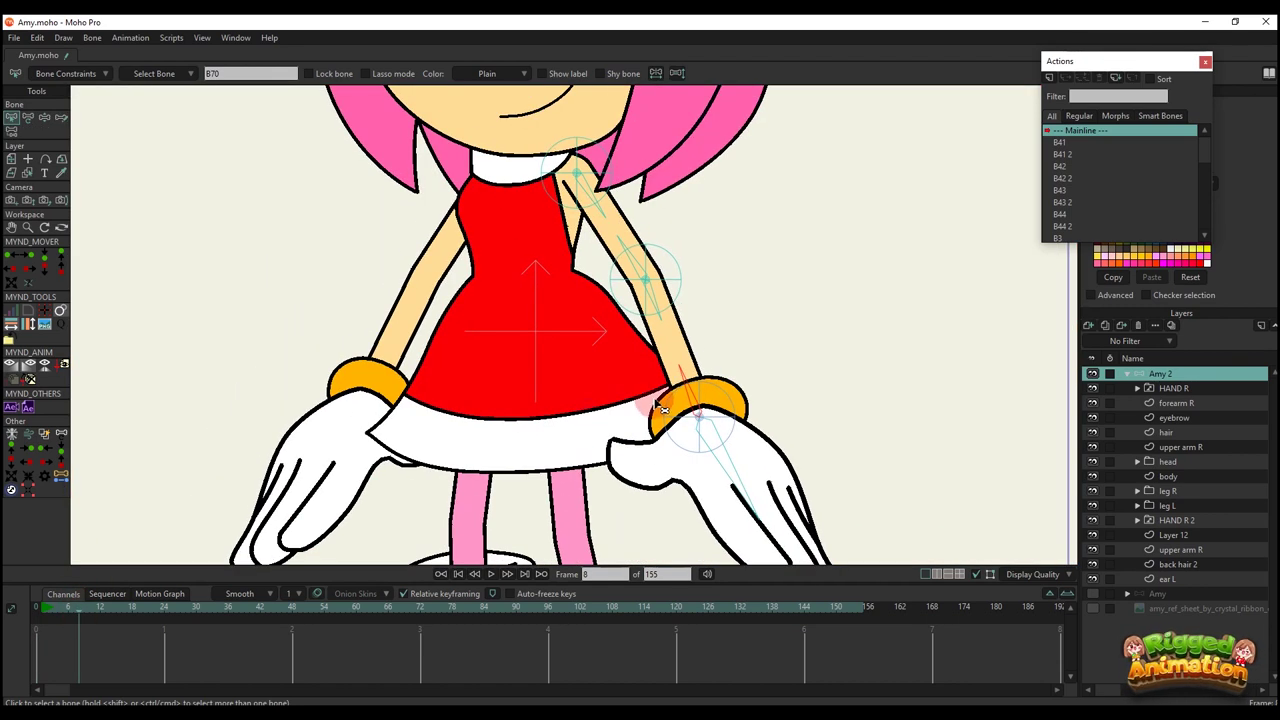
{"action": "key", "text": "t"}
{"action": "left_click", "coordinate": [678, 310]}
{"action": "left_click_drag", "start_coordinate": [678, 313], "coordinate": [403, 287]}
{"action": "scroll", "coordinate": [403, 287], "scroll_direction": "up", "scroll_amount": 3}
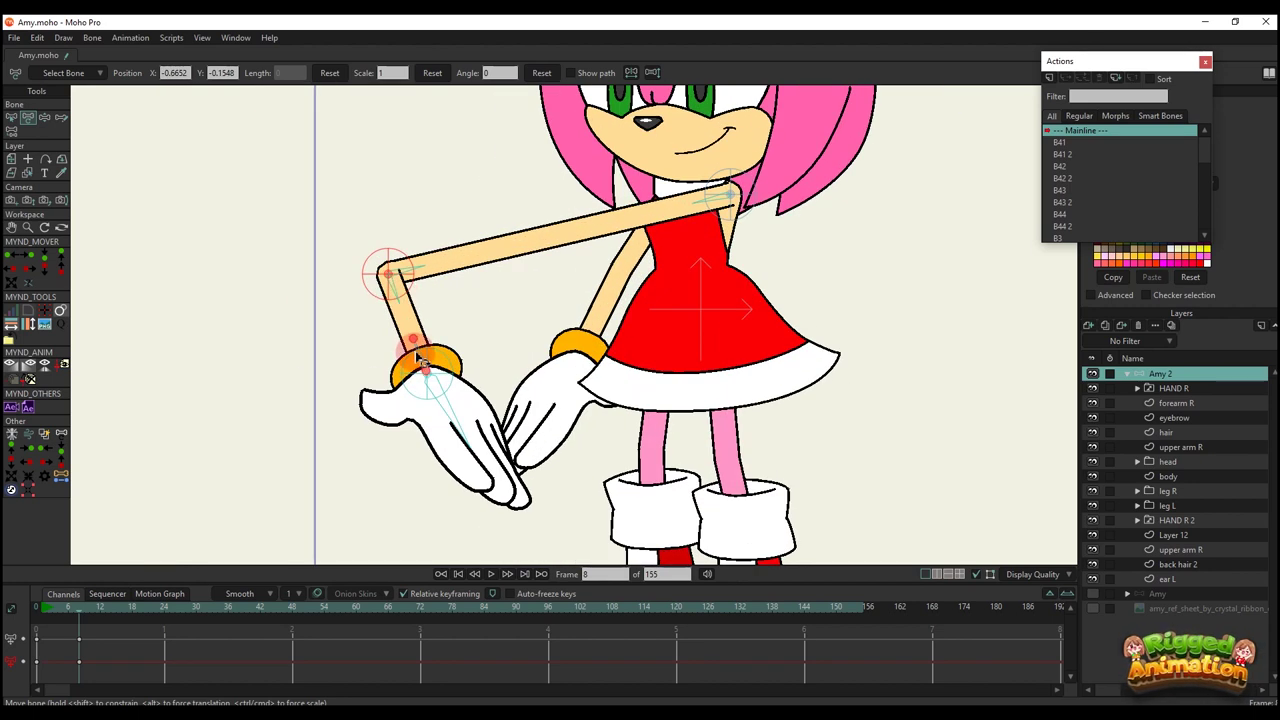
Move the elbow and wrist pins back beside the body to test the arm's bend, and remove the test keyframes.
{"action": "scroll", "coordinate": [419, 350], "scroll_direction": "up", "scroll_amount": 2}
{"action": "left_click_drag", "start_coordinate": [386, 378], "coordinate": [708, 236]}
{"action": "scroll", "coordinate": [620, 232], "scroll_direction": "up", "scroll_amount": 1}
{"action": "left_click_drag", "start_coordinate": [617, 240], "coordinate": [680, 358]}
{"action": "left_click_drag", "start_coordinate": [562, 425], "coordinate": [579, 431]}
{"action": "left_click_drag", "start_coordinate": [787, 243], "coordinate": [790, 450]}
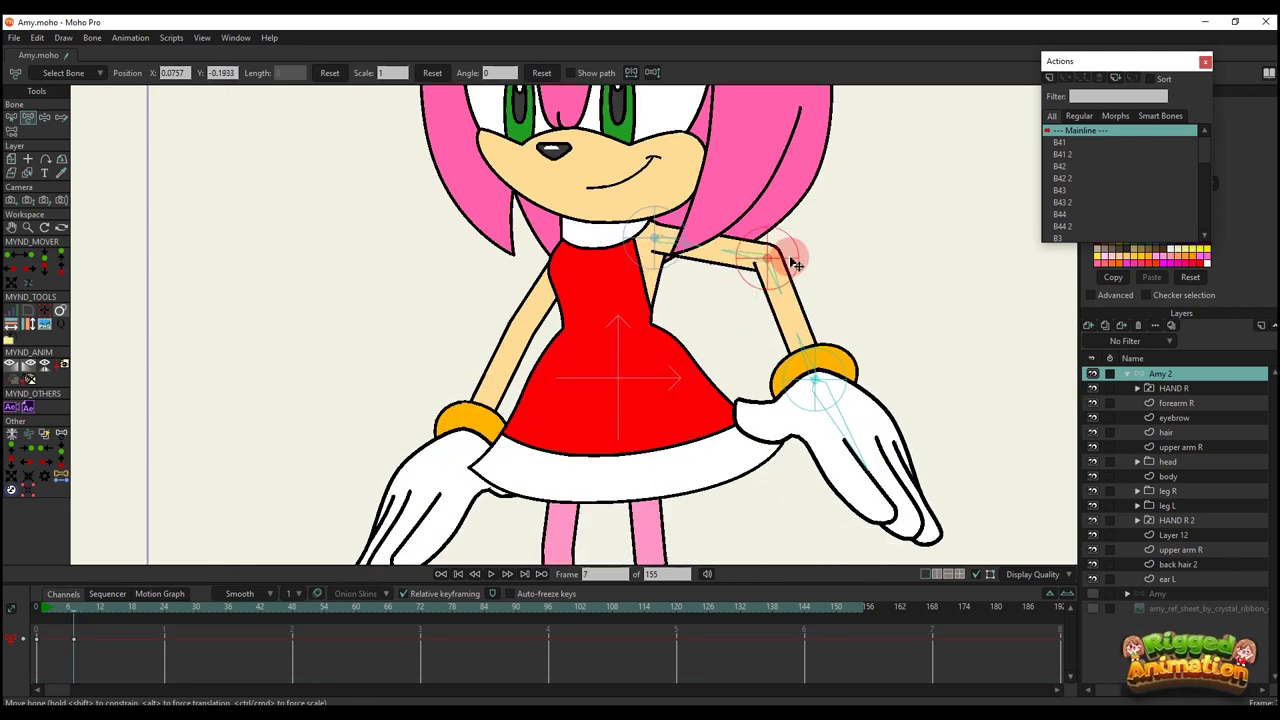
{"action": "scroll", "coordinate": [825, 275], "scroll_direction": "down", "scroll_amount": 2}
{"action": "scroll", "coordinate": [783, 410], "scroll_direction": "down", "scroll_amount": 2}
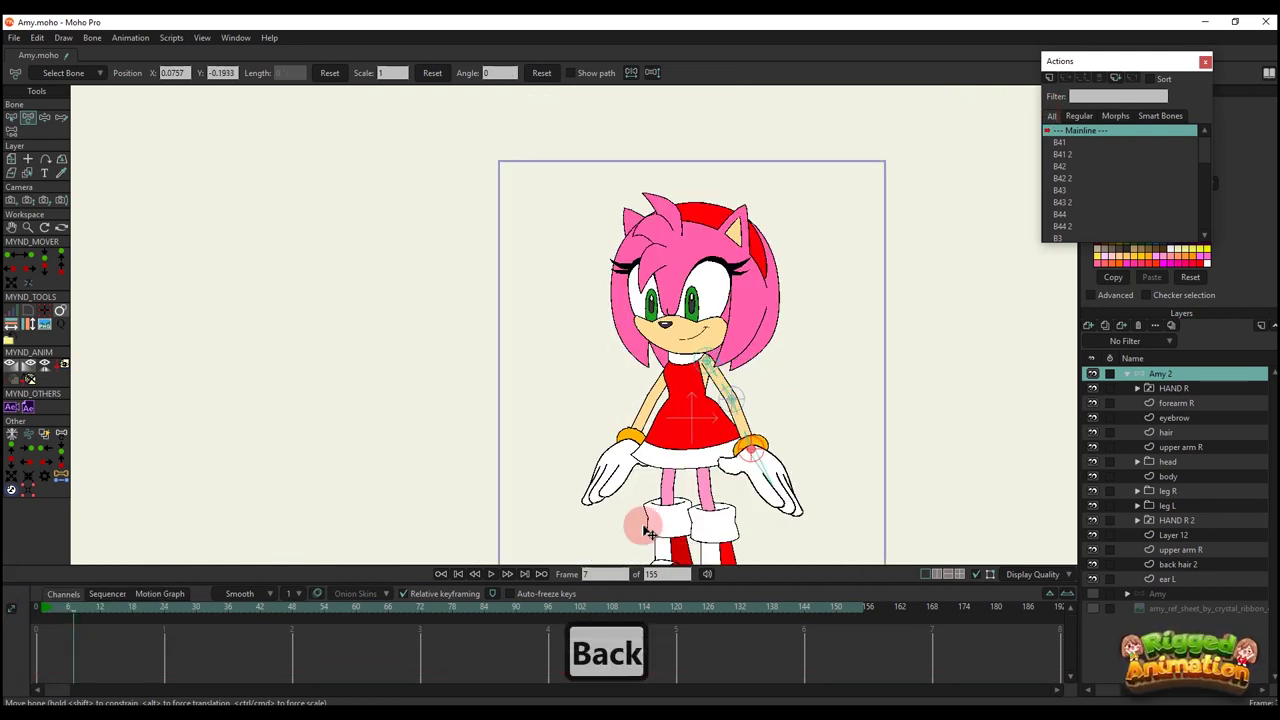